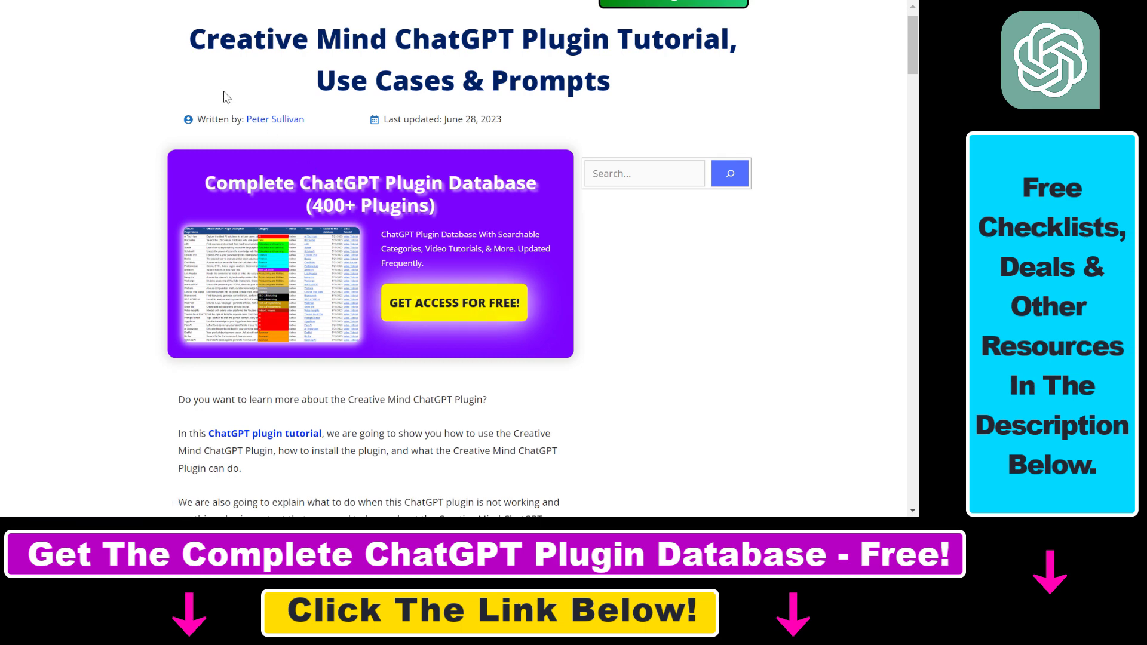
- Highlight the Creative Mind ChatGPT Plugin article title and scroll down into the tutorial
{"action": "left_click_drag", "start_coordinate": [190, 39], "coordinate": [498, 53]}
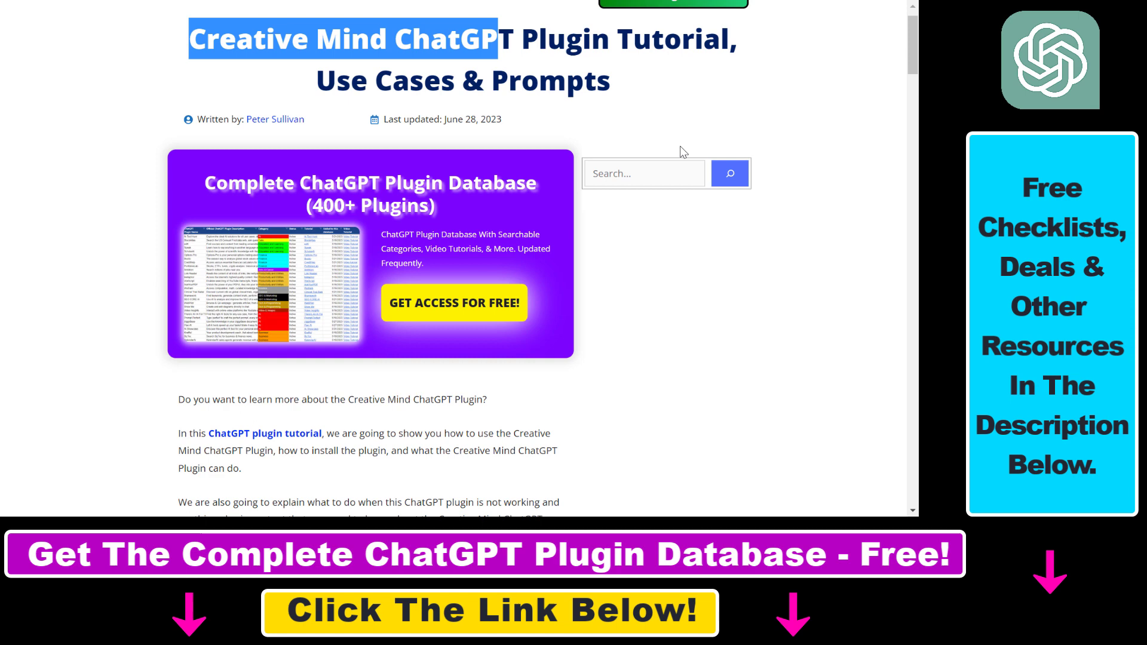
{"action": "scroll", "coordinate": [680, 146], "scroll_direction": "down", "scroll_amount": 2}
{"action": "scroll", "coordinate": [916, 109], "scroll_direction": "down", "scroll_amount": 6}
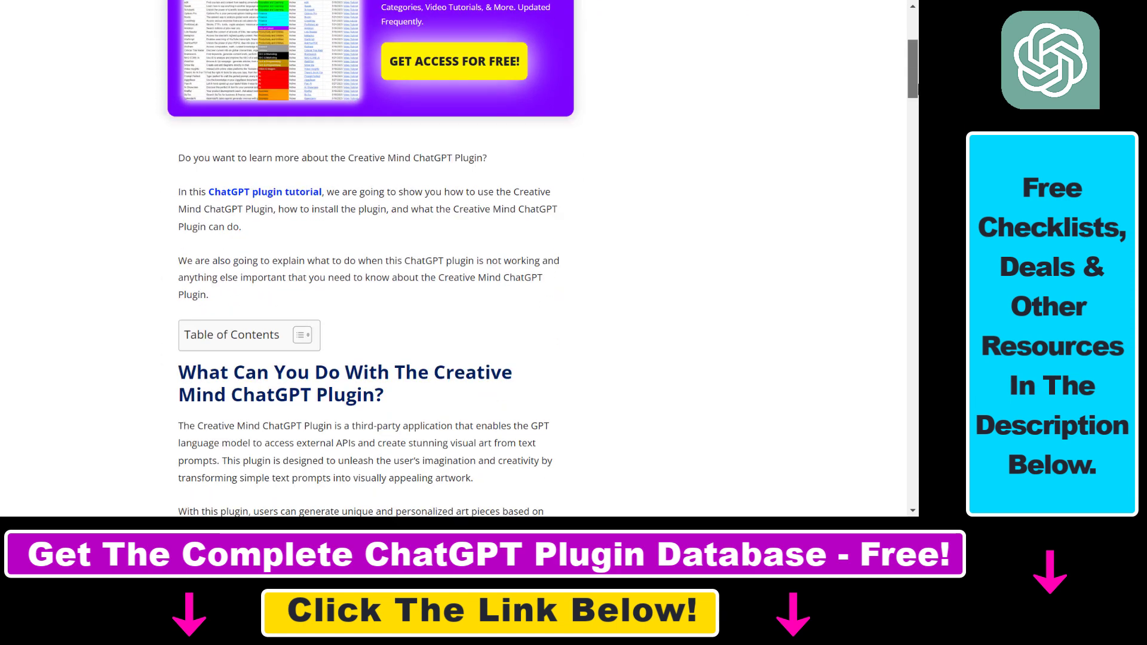
{"action": "scroll", "coordinate": [916, 109], "scroll_direction": "down", "scroll_amount": 1}
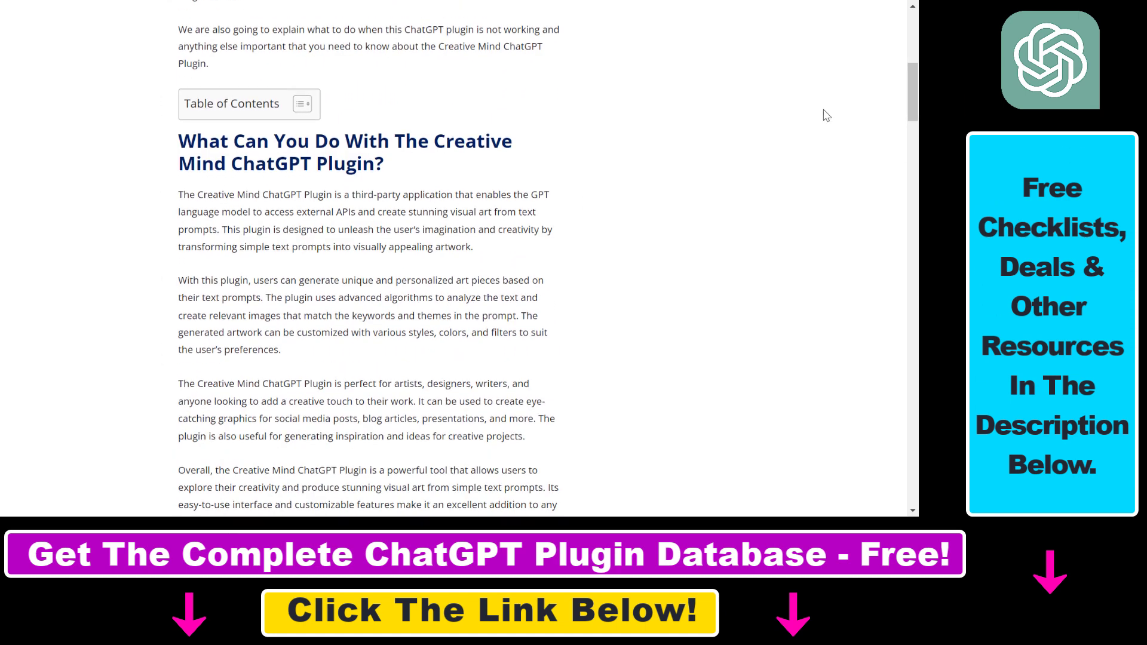
- Highlight the 'What Can You Do' and 'Prompts To Use' headings in the article
{"action": "left_click_drag", "start_coordinate": [431, 138], "coordinate": [469, 166]}
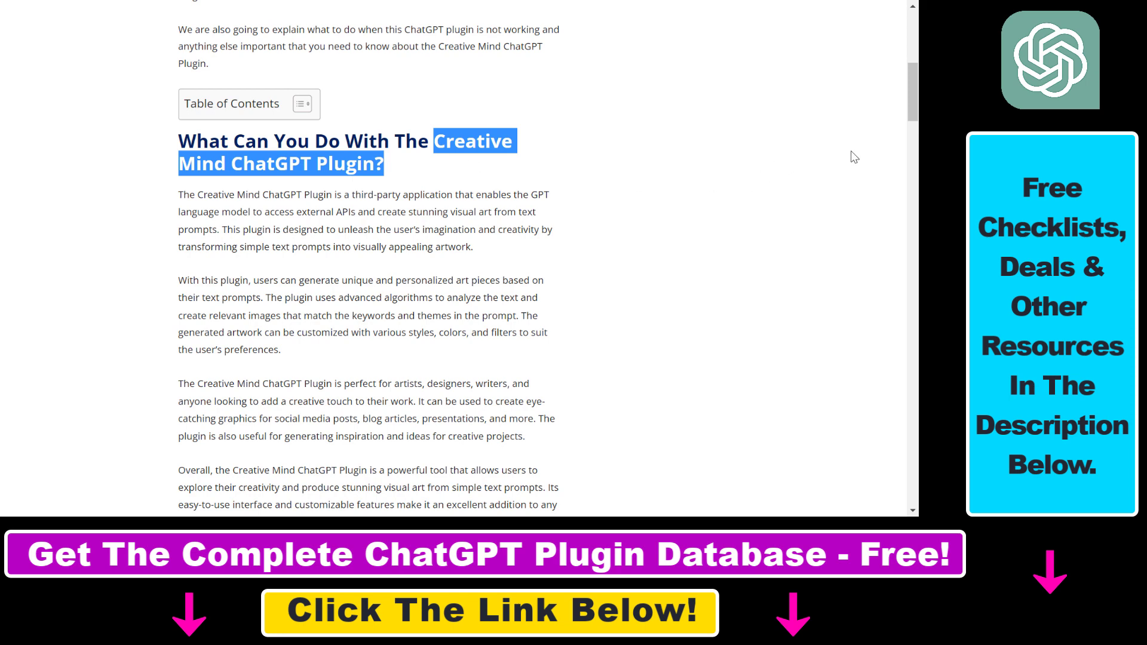
{"action": "left_click_drag", "start_coordinate": [912, 95], "coordinate": [912, 100]}
{"action": "left_click_drag", "start_coordinate": [190, 457], "coordinate": [450, 476]}
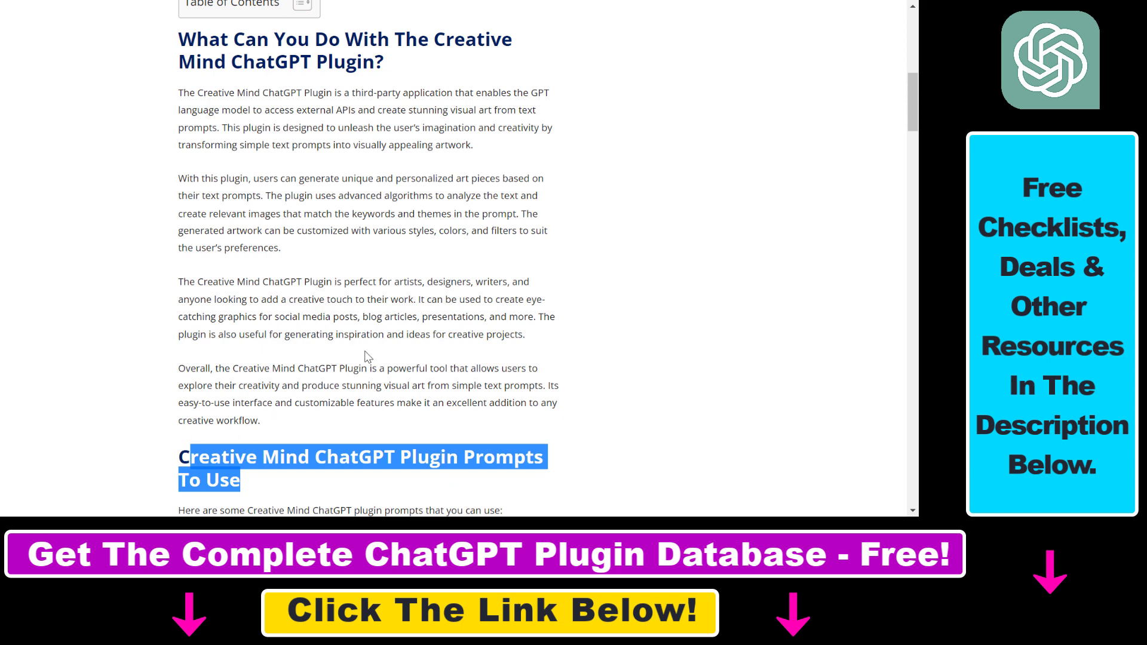
{"action": "left_click_drag", "start_coordinate": [439, 41], "coordinate": [490, 61]}
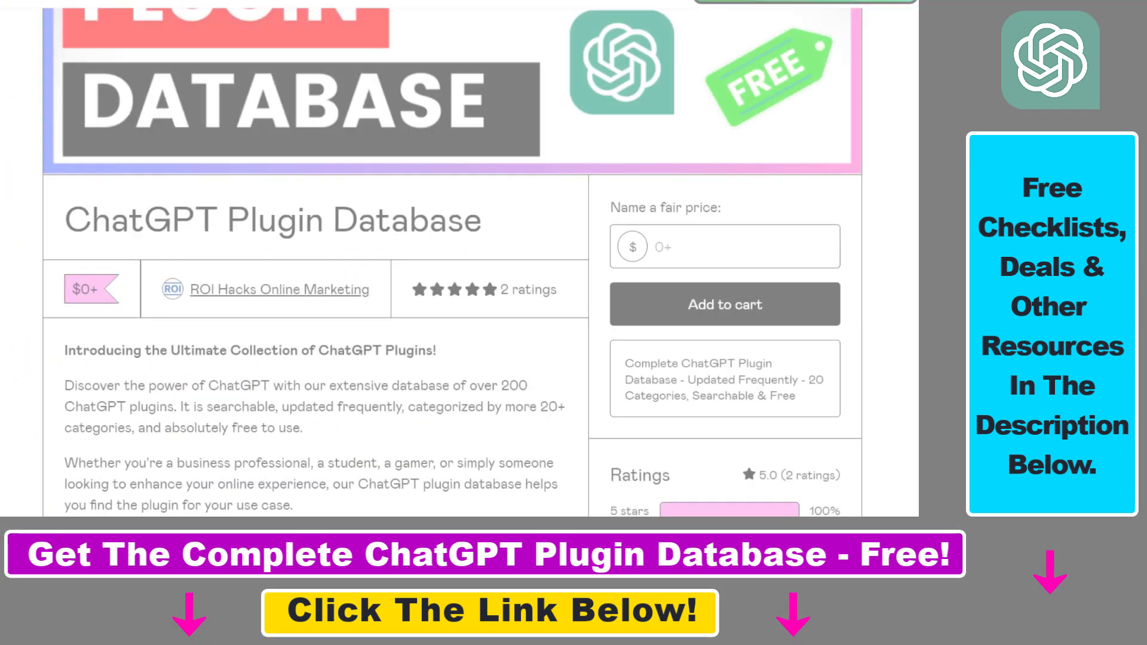
- Highlight the ChatGPT Plugin Database product title and scroll down the Gumroad listing
{"action": "scroll", "coordinate": [452, 257], "scroll_direction": "down", "scroll_amount": 3}
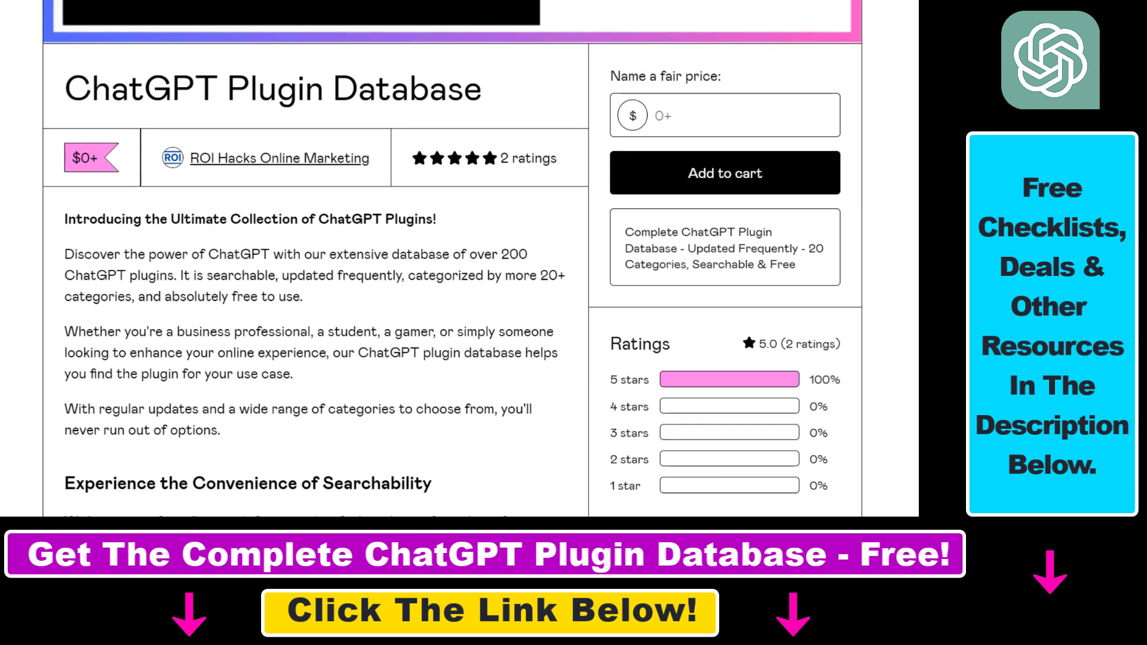
{"action": "left_click_drag", "start_coordinate": [65, 96], "coordinate": [528, 101]}
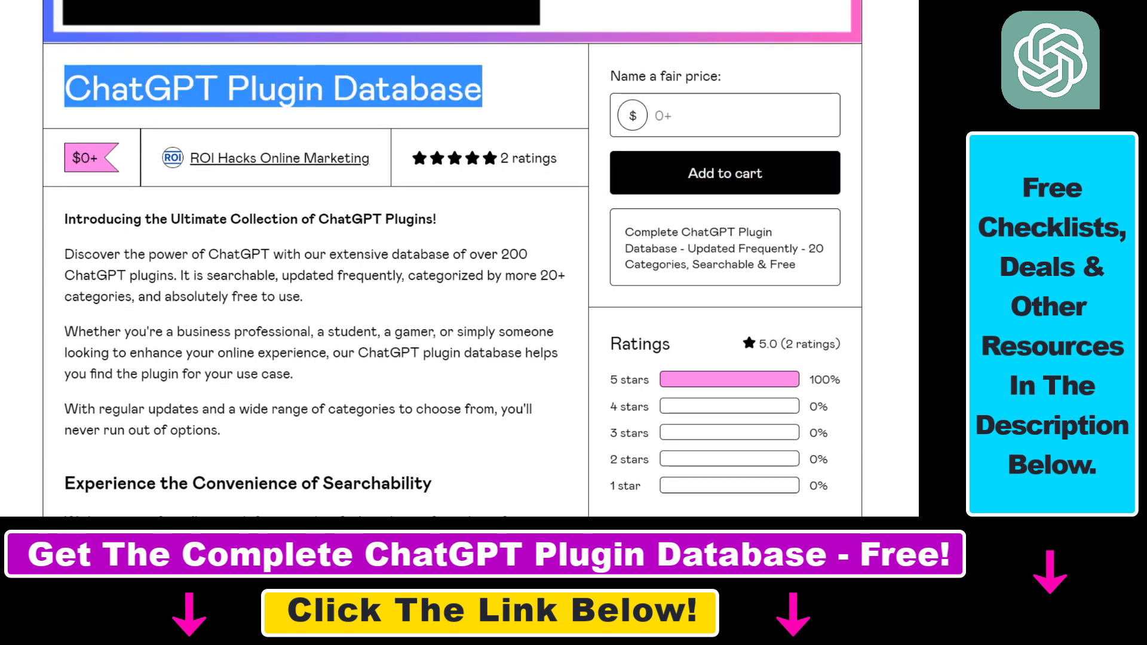
{"action": "scroll", "coordinate": [467, 317], "scroll_direction": "down", "scroll_amount": 3}
{"action": "scroll", "coordinate": [452, 267], "scroll_direction": "down", "scroll_amount": 5}
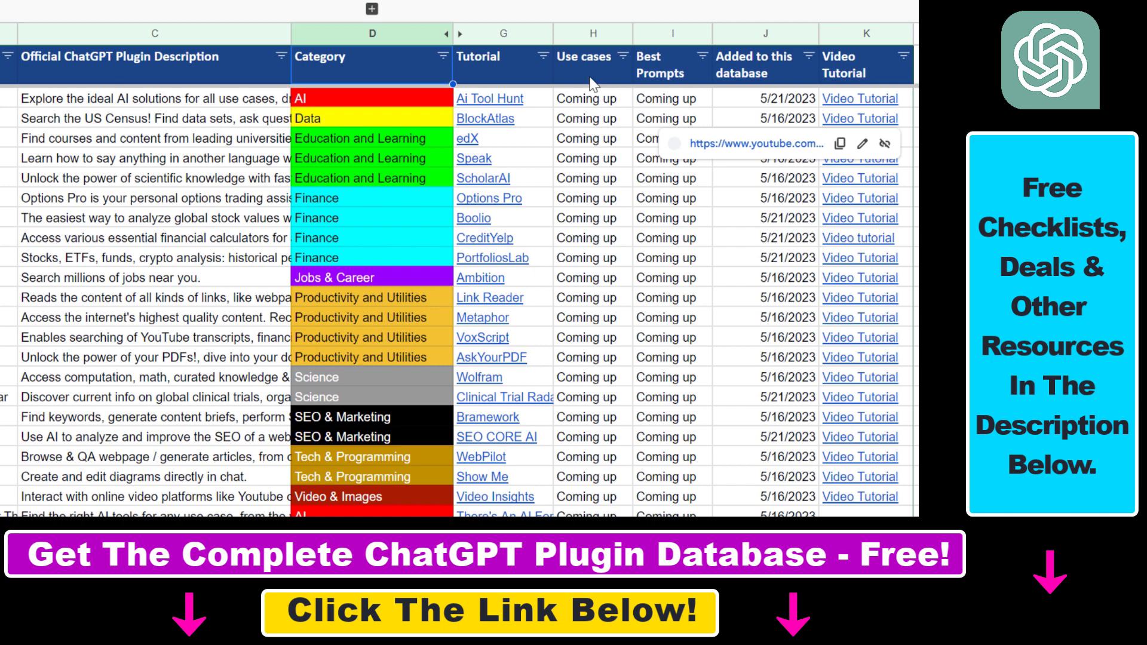
- Select the Use cases, Best Prompts and Tutorial header cells in the database preview
{"action": "left_click_drag", "start_coordinate": [703, 69], "coordinate": [591, 70]}
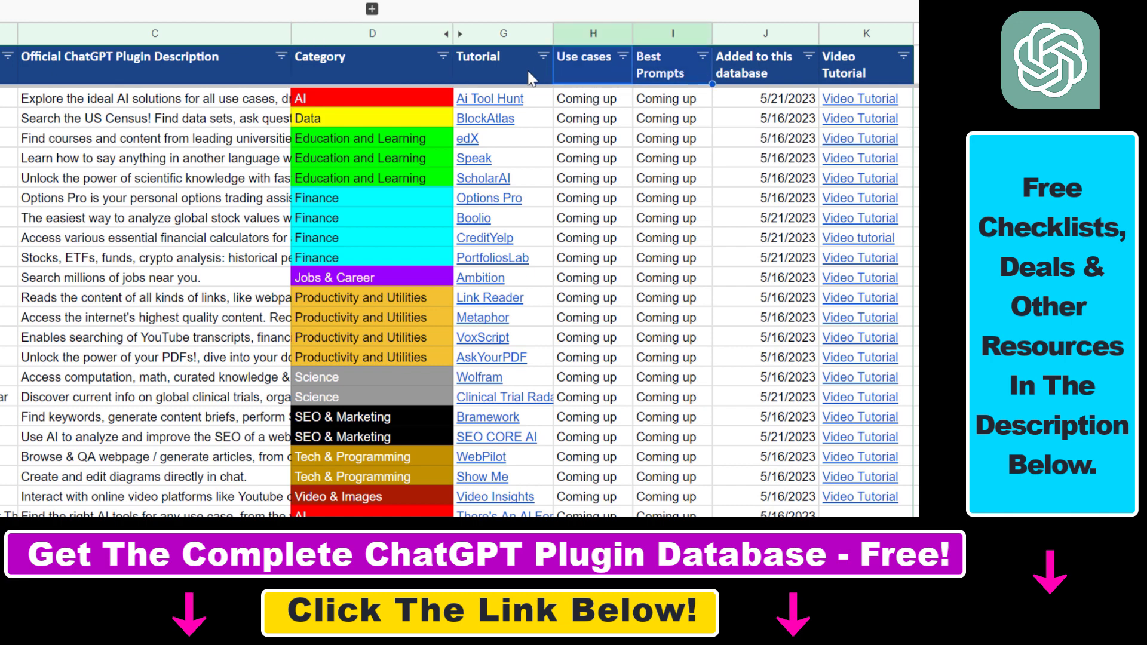
{"action": "left_click", "coordinate": [507, 63]}
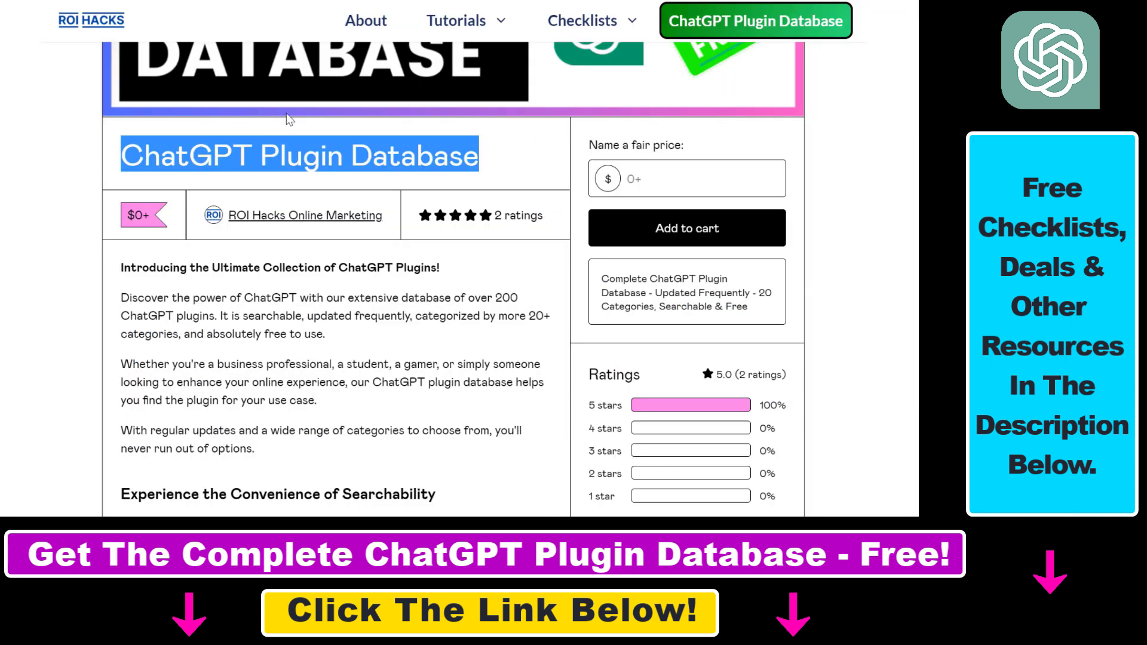
{"action": "scroll", "coordinate": [454, 269], "scroll_direction": "up", "scroll_amount": 5}
{"action": "scroll", "coordinate": [454, 269], "scroll_direction": "down", "scroll_amount": 5}
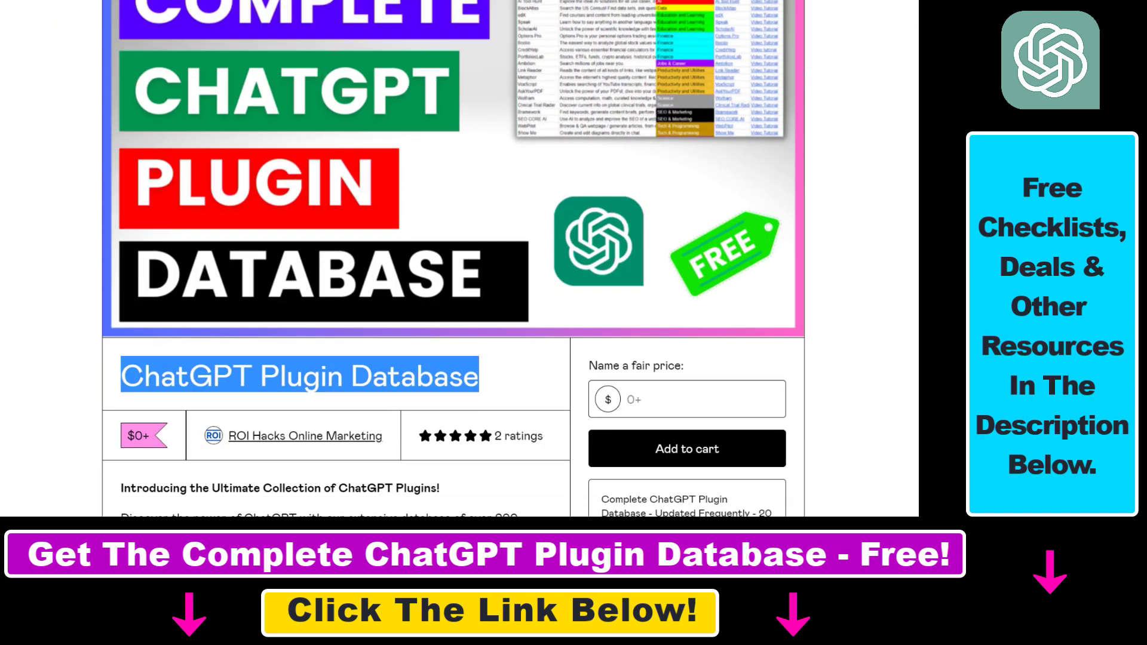
{"action": "scroll", "coordinate": [454, 269], "scroll_direction": "down", "scroll_amount": 3}
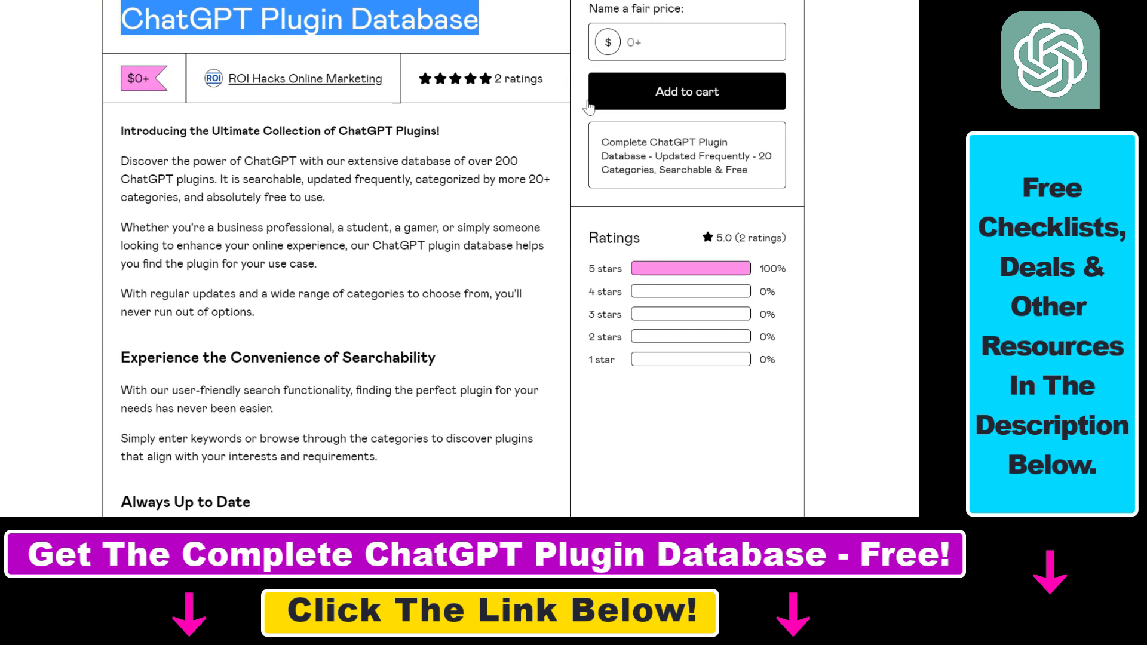
- Click into the 'Name a fair price' field, then expand the video's full description
{"action": "left_click", "coordinate": [646, 43]}
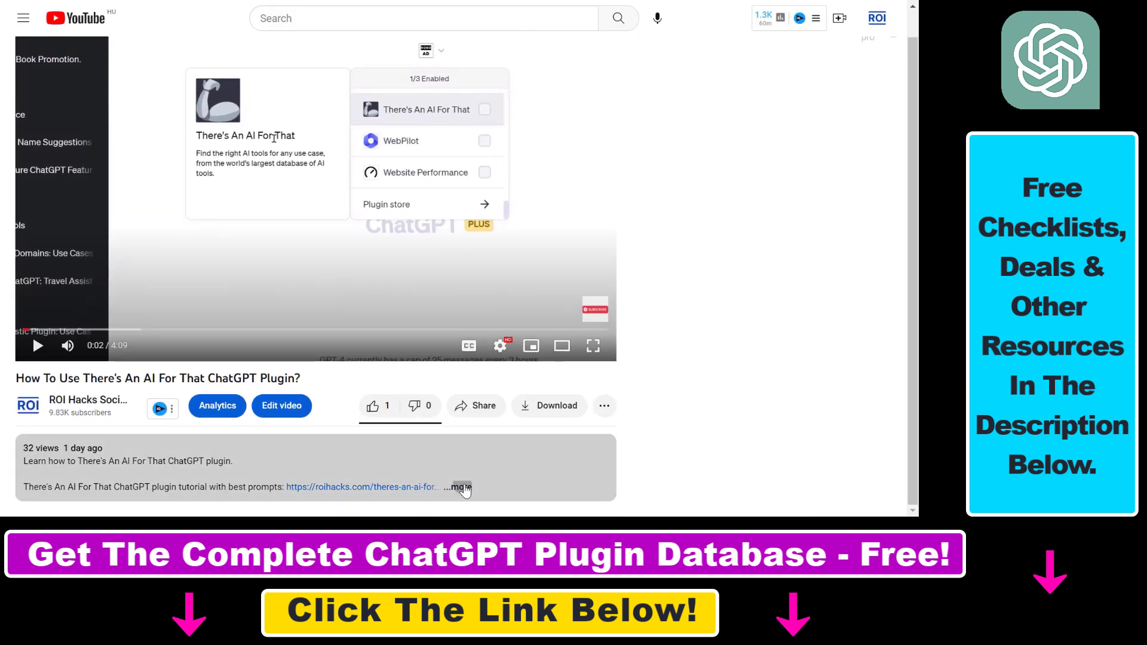
{"action": "left_click", "coordinate": [461, 488]}
{"action": "scroll", "coordinate": [442, 454], "scroll_direction": "down", "scroll_amount": 3}
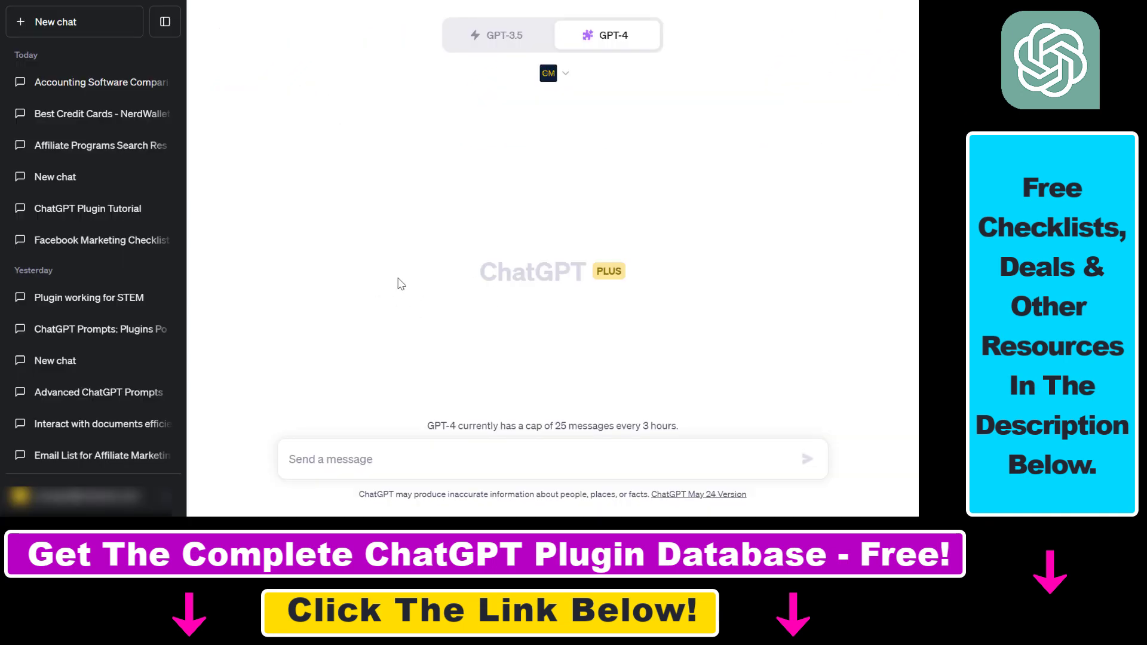
{"action": "left_click", "coordinate": [565, 74]}
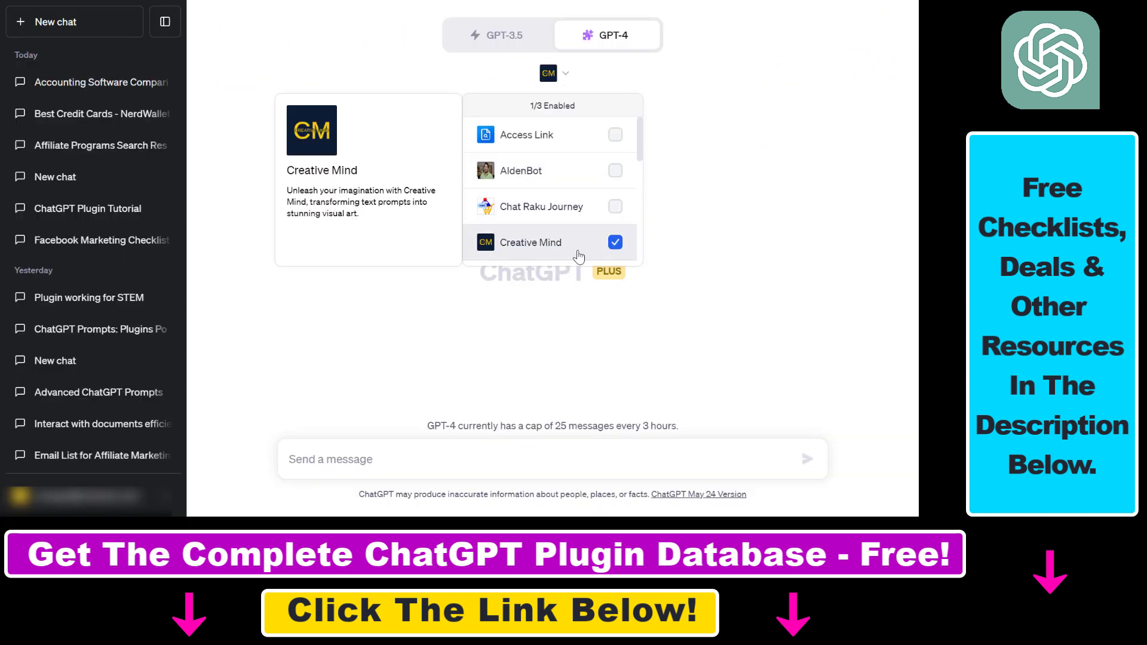
{"action": "left_click", "coordinate": [363, 312]}
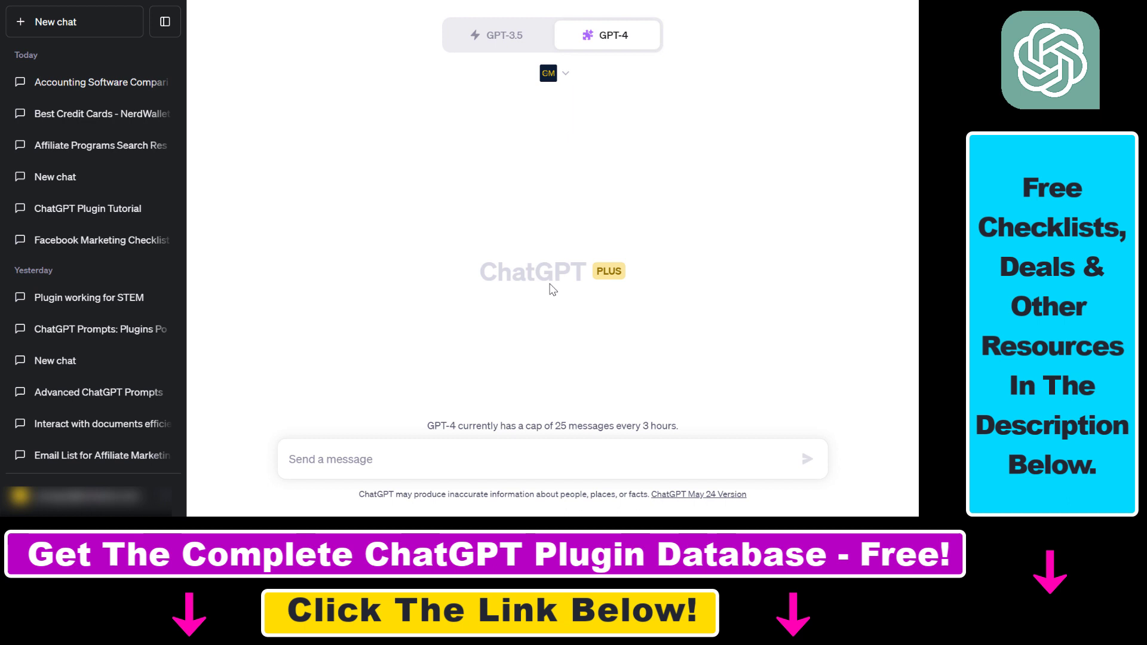
{"action": "left_click_drag", "start_coordinate": [483, 288], "coordinate": [612, 266]}
{"action": "double_click", "coordinate": [613, 267]}
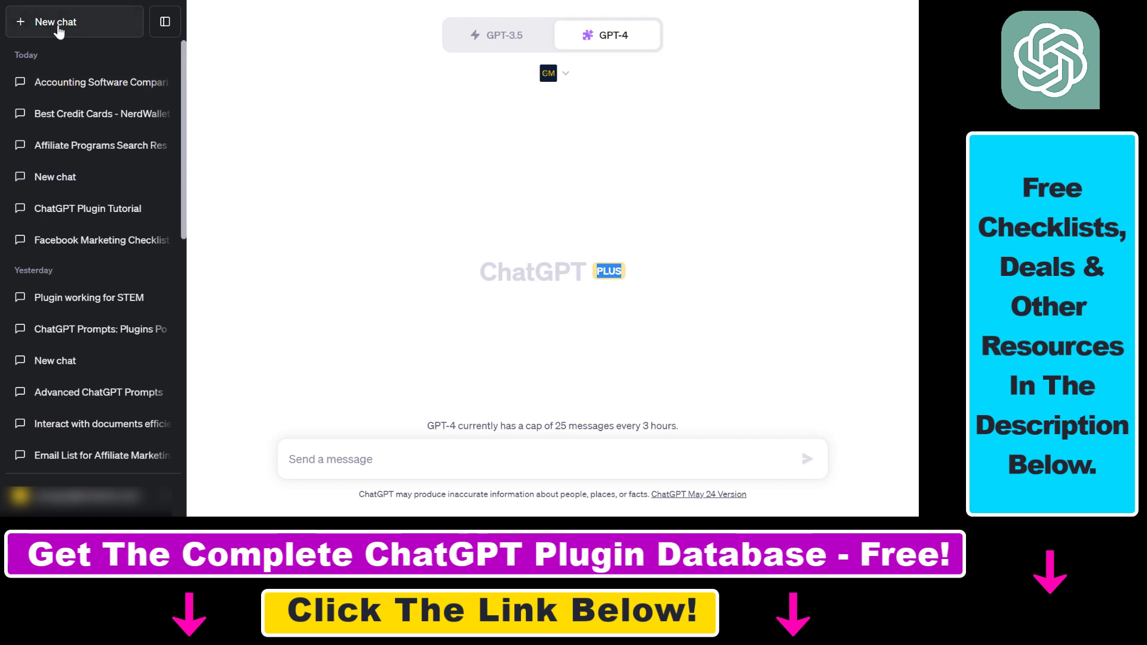
- Set the chat model to GPT-4 with plugins and open the installed plugins list
{"action": "left_click", "coordinate": [490, 35]}
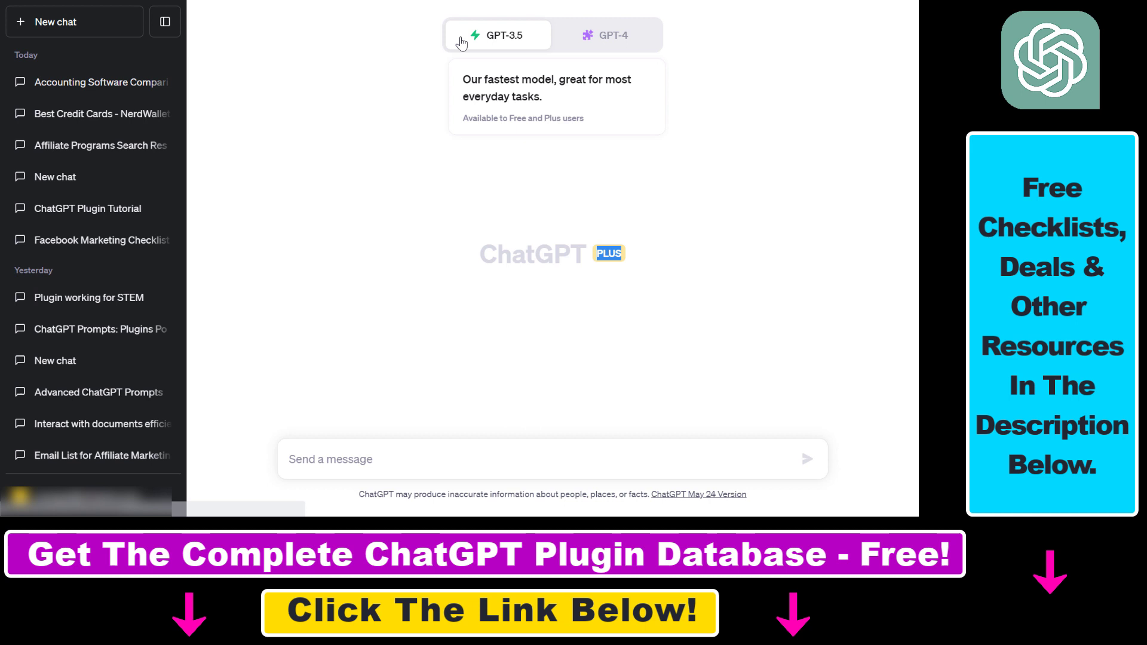
{"action": "left_click", "coordinate": [612, 40]}
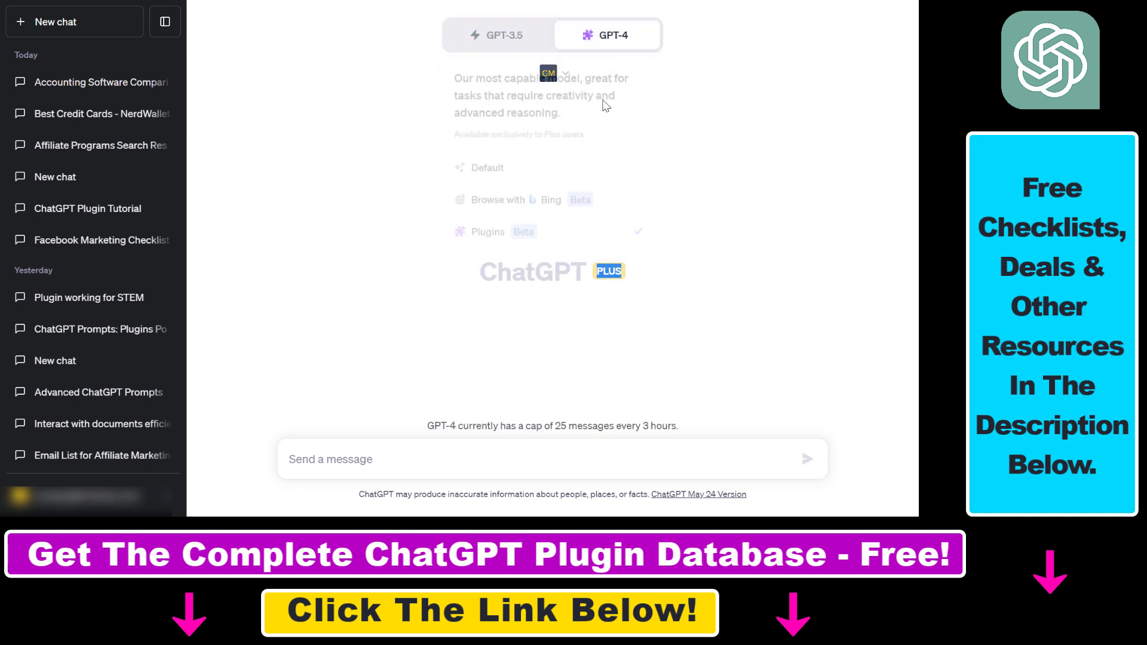
{"action": "left_click", "coordinate": [553, 73]}
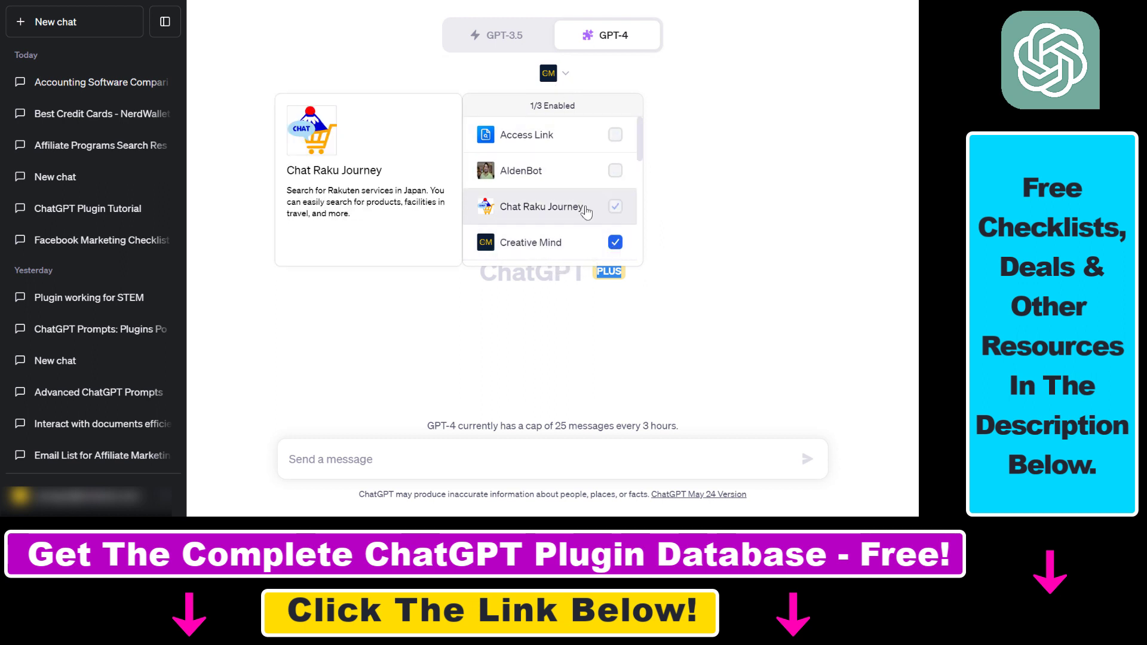
{"action": "mouse_move", "coordinate": [572, 248]}
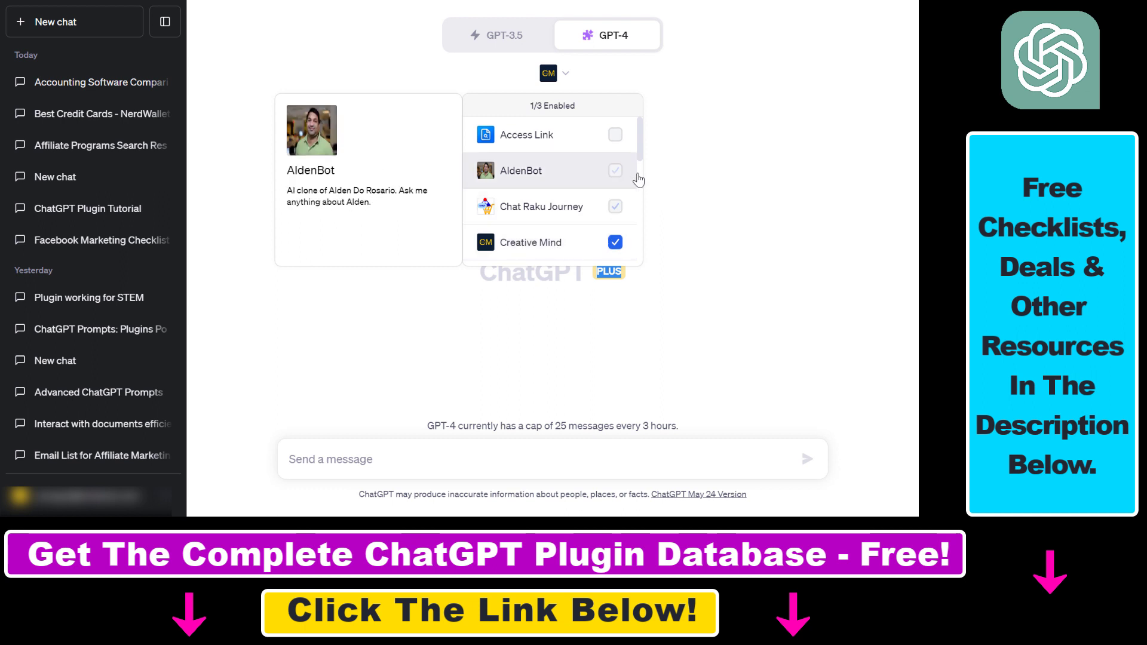
{"action": "left_click_drag", "start_coordinate": [641, 146], "coordinate": [641, 266]}
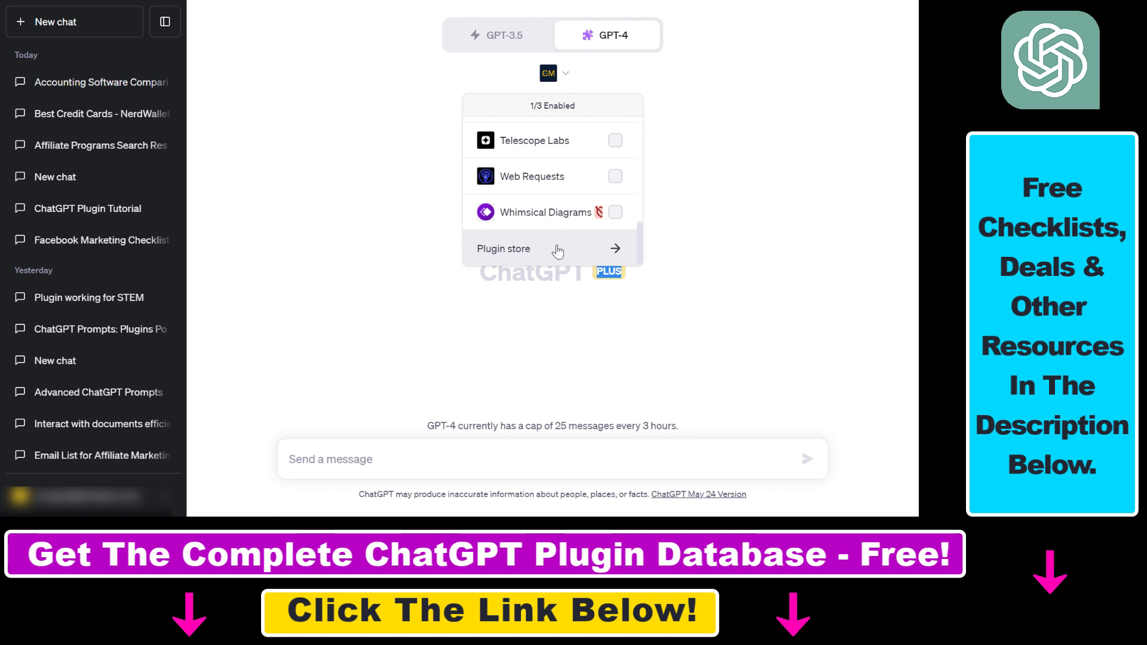
{"action": "scroll", "coordinate": [557, 250], "scroll_direction": "up", "scroll_amount": 8}
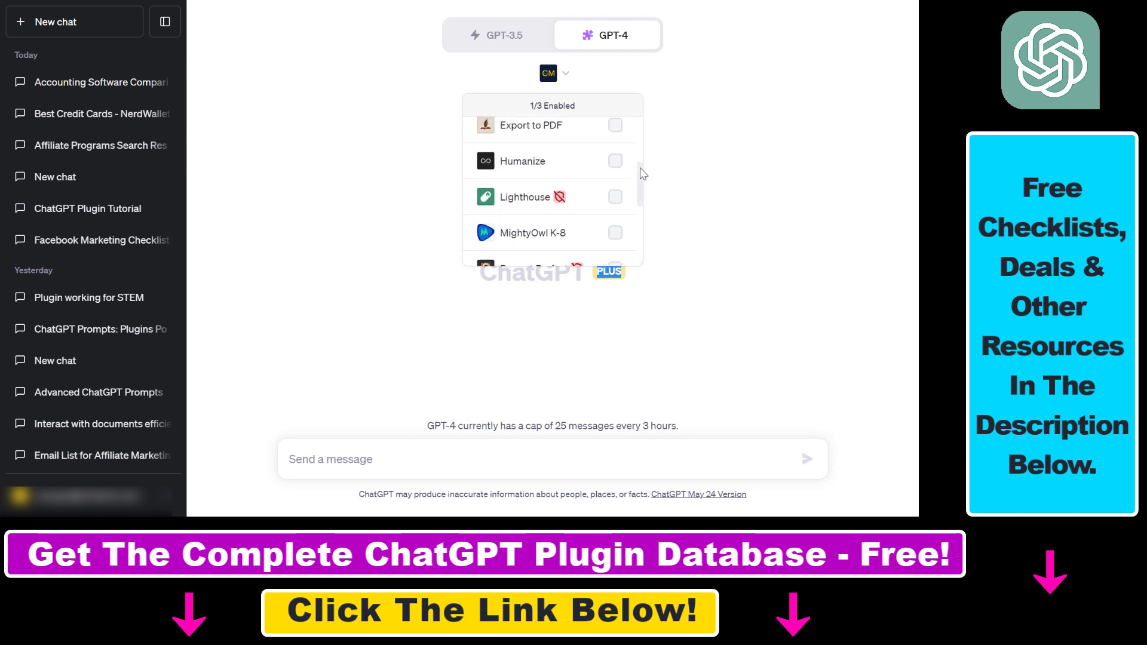
- Enable the Creative Mind plugin and collapse the past-chats sidebar
{"action": "left_click", "coordinate": [614, 203]}
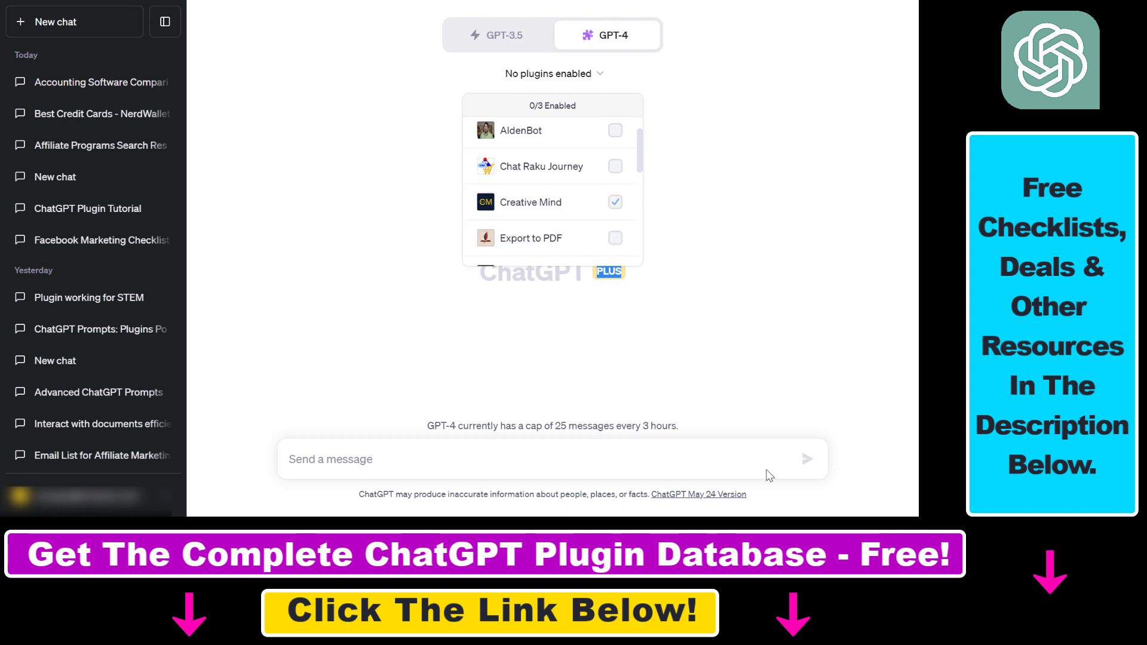
{"action": "left_click", "coordinate": [615, 202]}
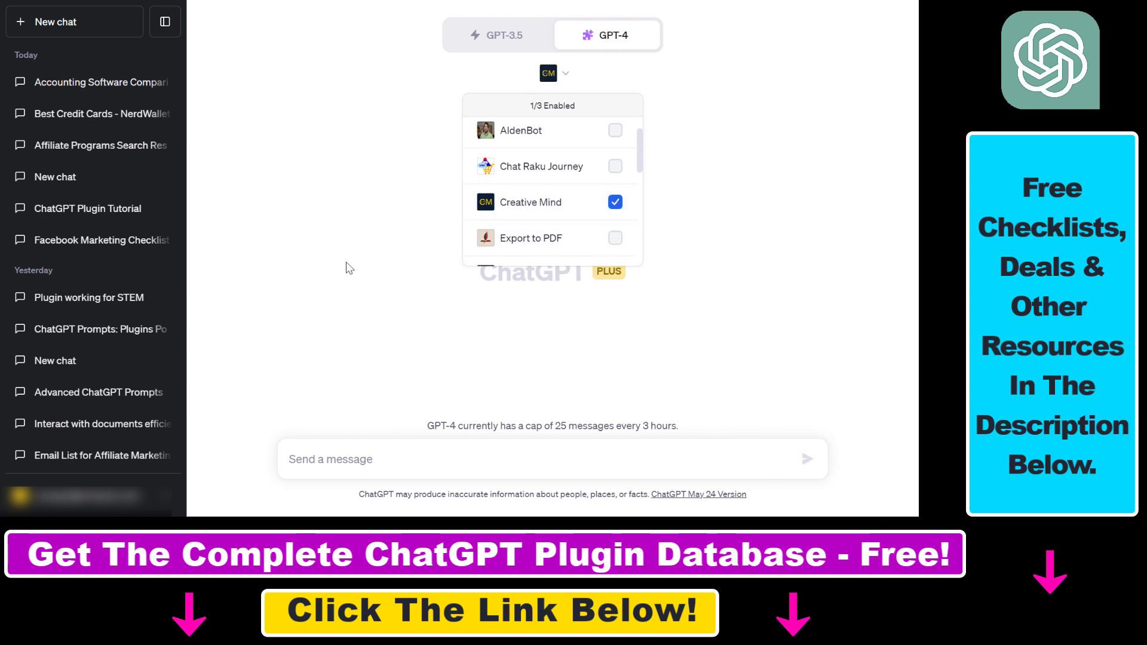
{"action": "left_click", "coordinate": [346, 266]}
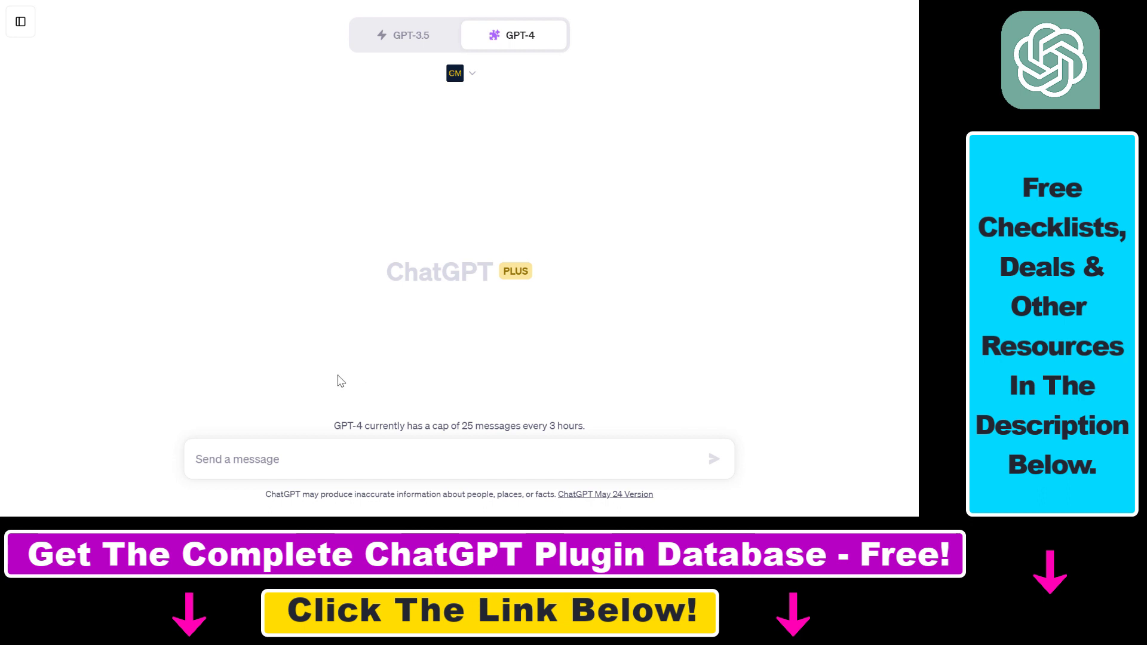
- Paste 'Craft an image of a futuristic city with towering skyscrapers, flying cars, and neon lights' and select it all
{"action": "type", "text": "Craft an image of a futuristic city with towering skyscrapers, flying cars, and neon lights."}
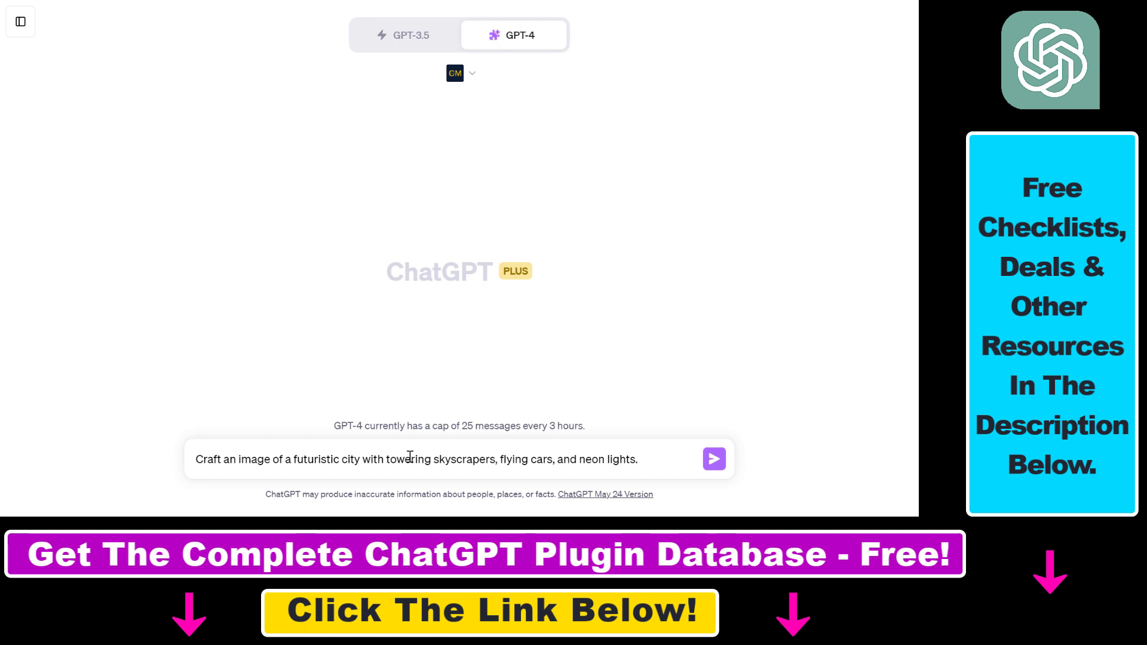
{"action": "left_click_drag", "start_coordinate": [207, 460], "coordinate": [638, 467]}
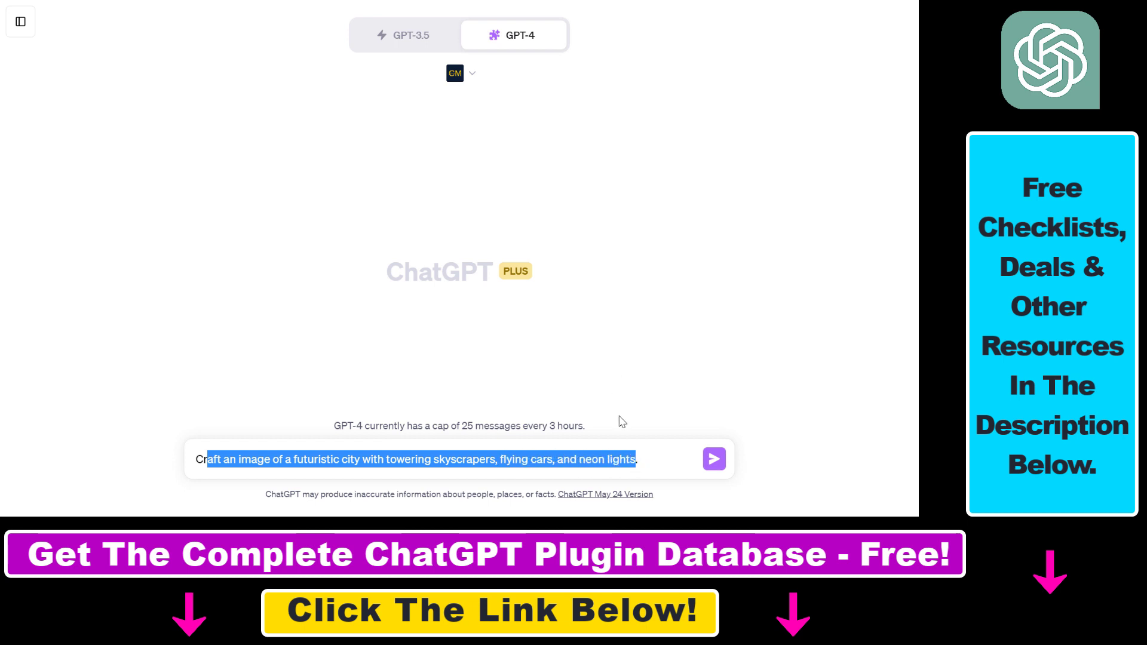
{"action": "left_click", "coordinate": [568, 445]}
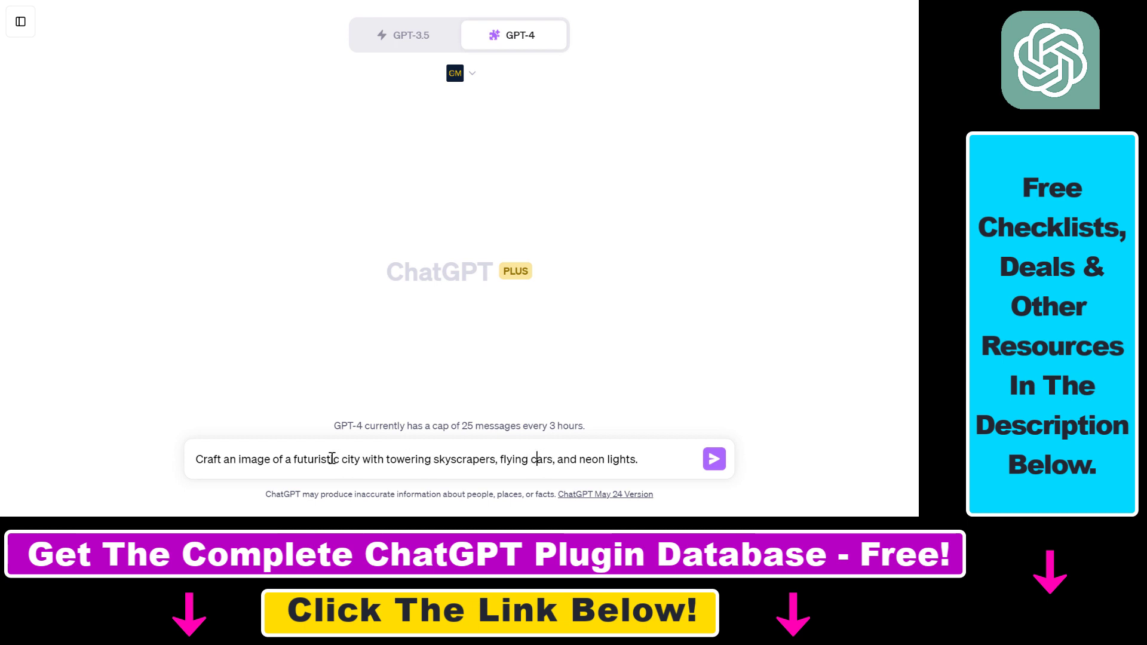
{"action": "left_click_drag", "start_coordinate": [313, 459], "coordinate": [588, 459]}
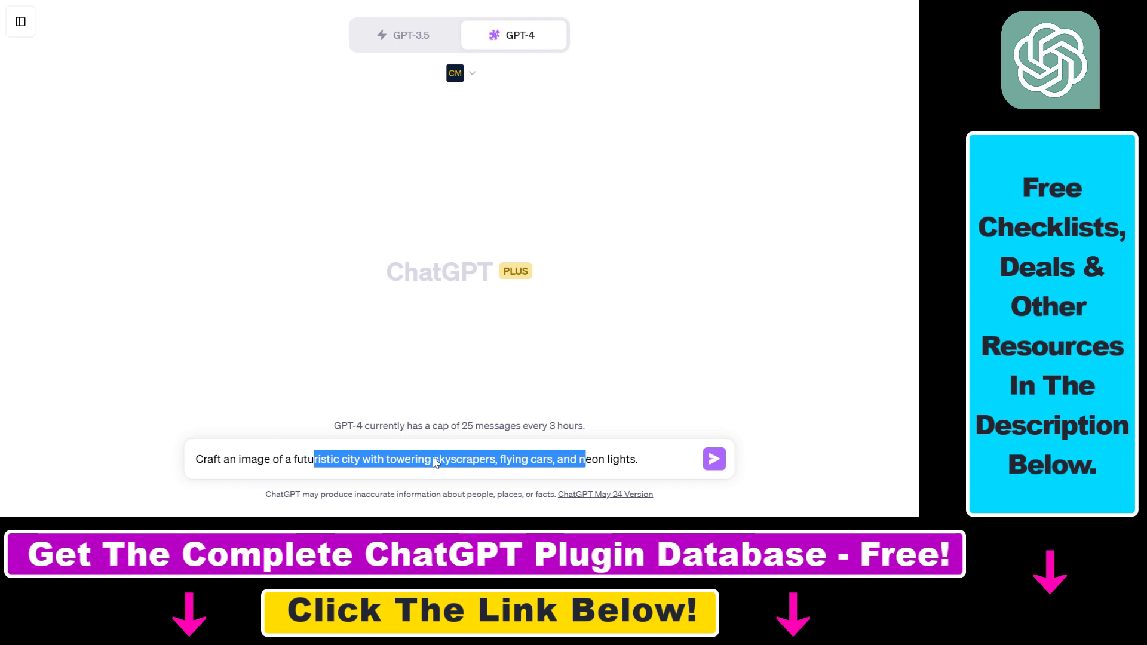
{"action": "left_click", "coordinate": [635, 458]}
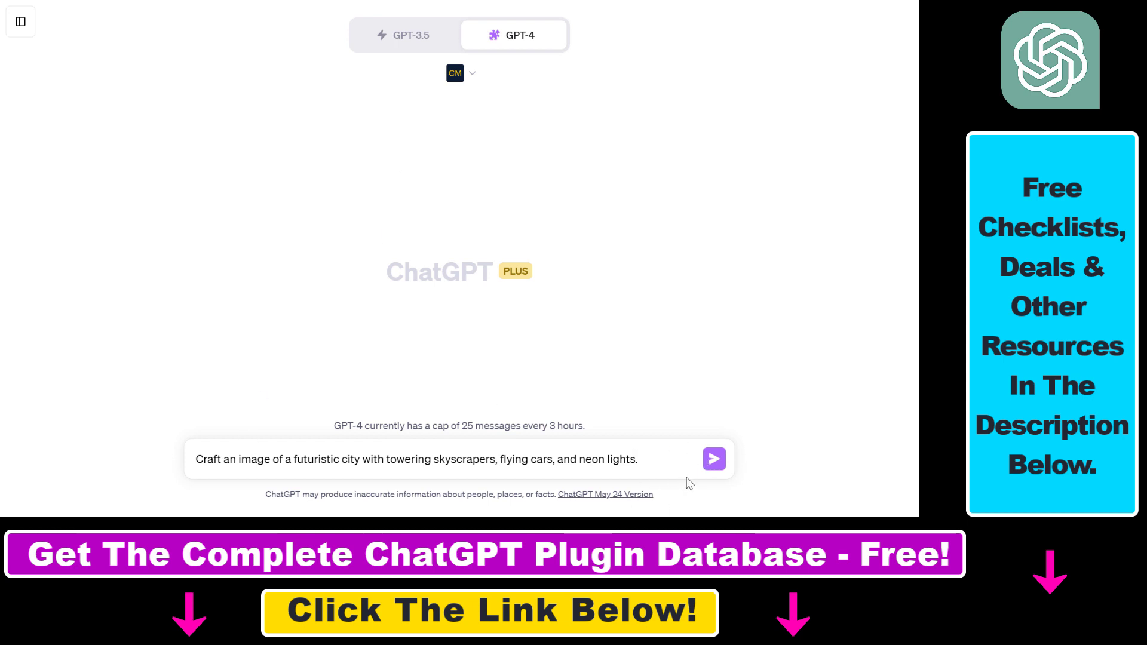
{"action": "key", "text": "ctrl+a"}
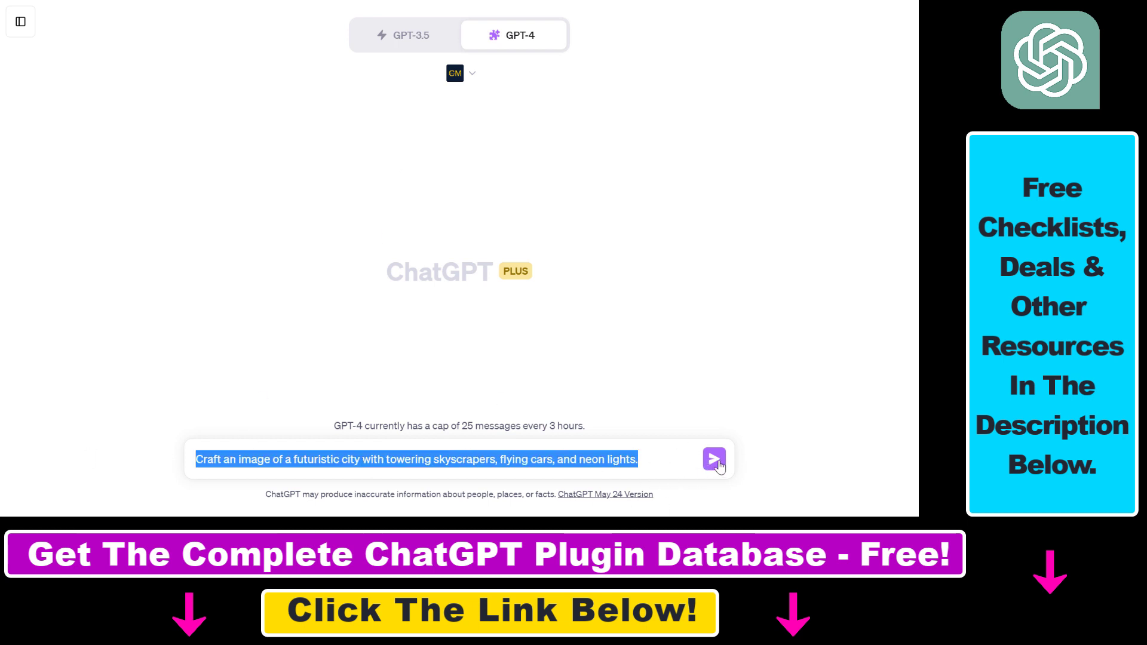
- Send the futuristic city prompt and inspect the expanded prompt sent to Creative Mind
{"action": "left_click", "coordinate": [719, 466]}
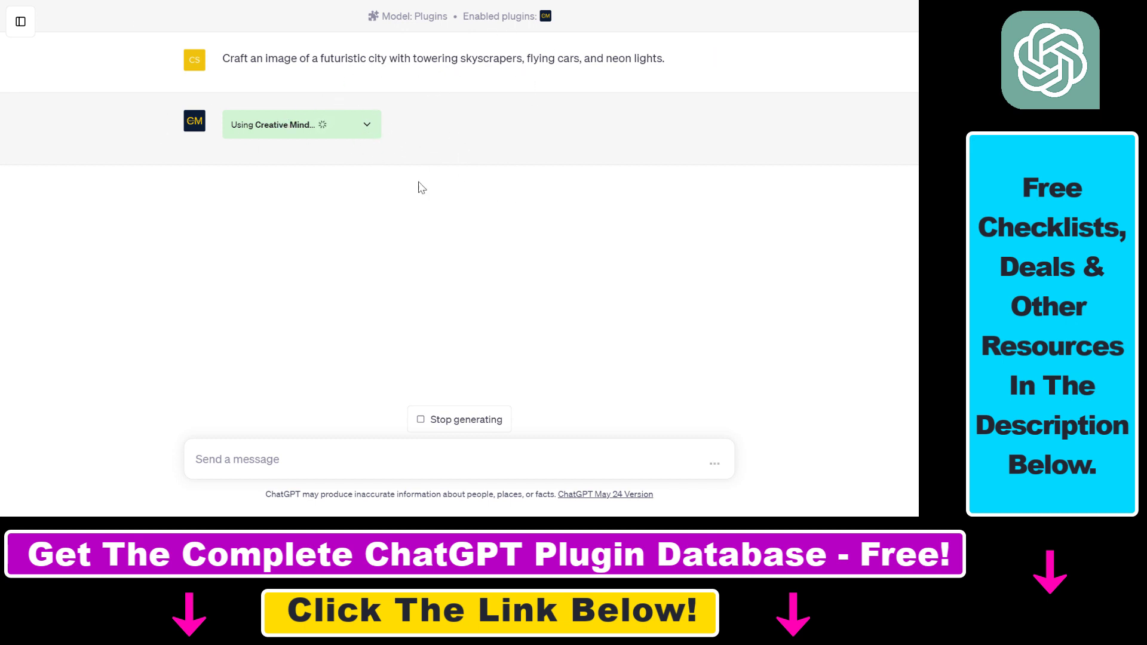
{"action": "left_click", "coordinate": [366, 124]}
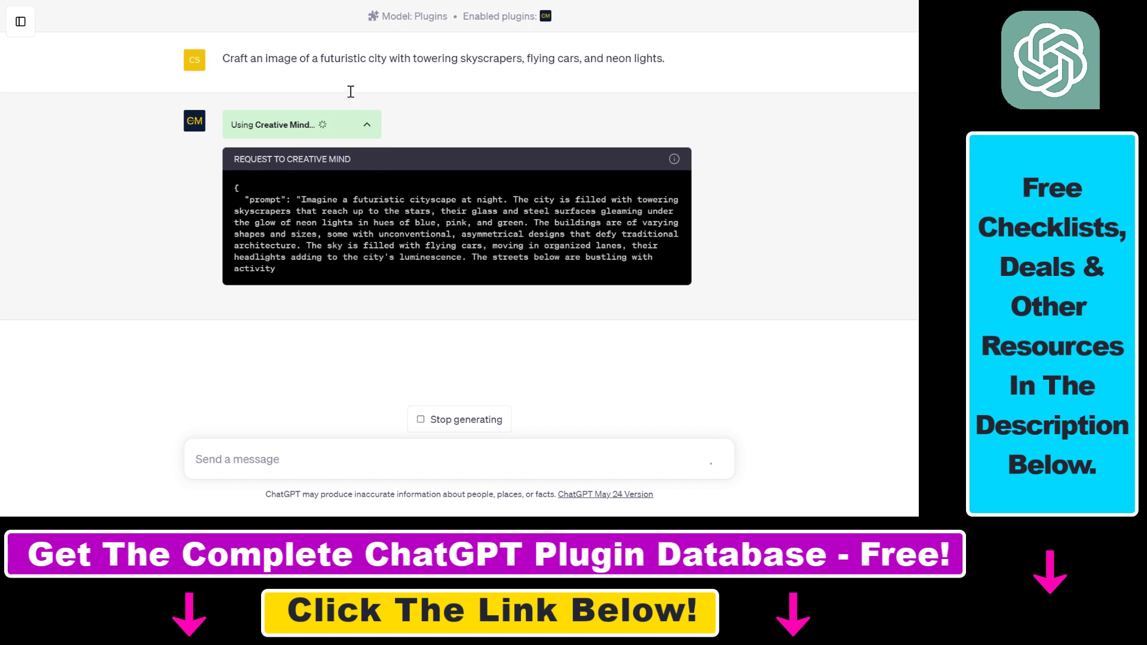
{"action": "left_click_drag", "start_coordinate": [222, 58], "coordinate": [657, 58]}
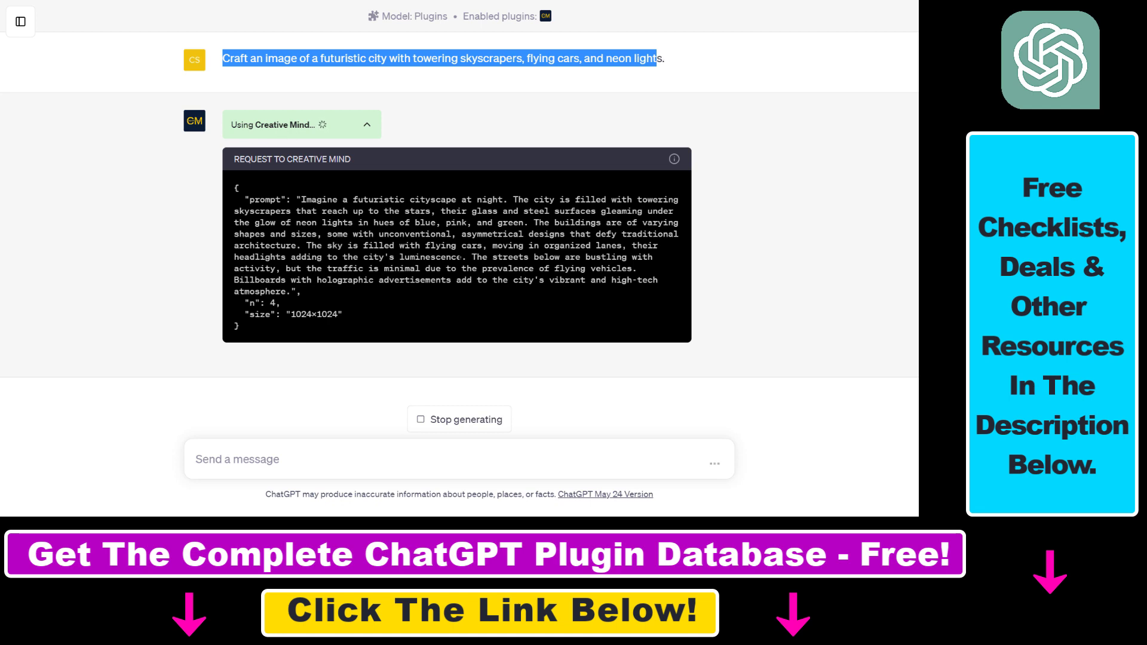
{"action": "left_click_drag", "start_coordinate": [299, 199], "coordinate": [289, 293]}
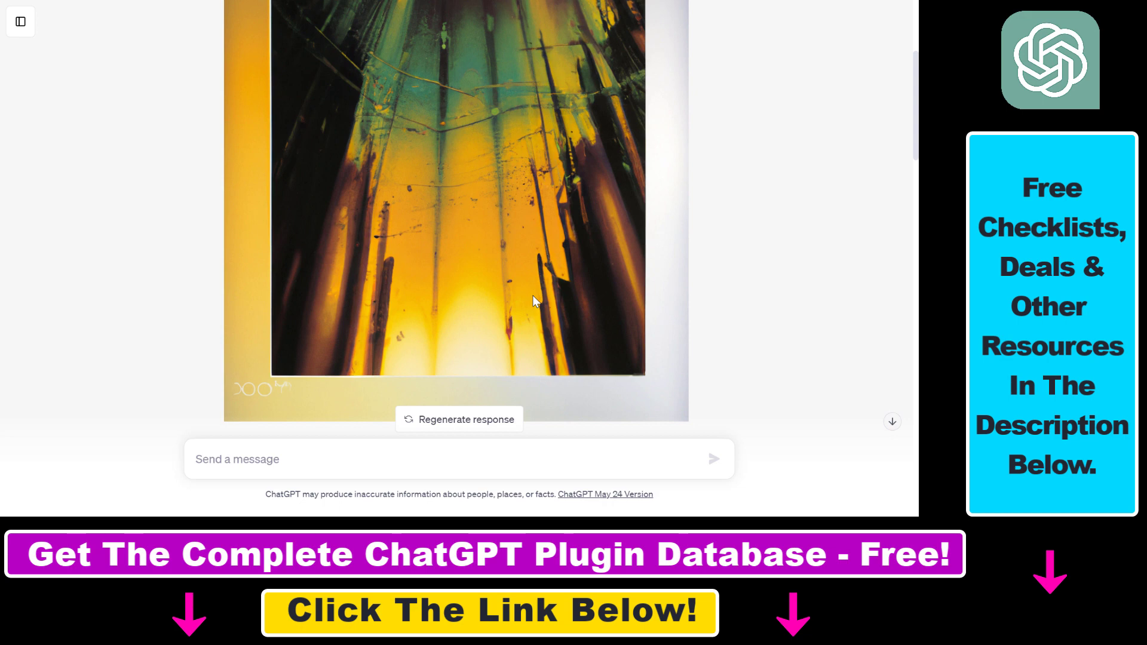
{"action": "scroll", "coordinate": [533, 295], "scroll_direction": "up", "scroll_amount": 2}
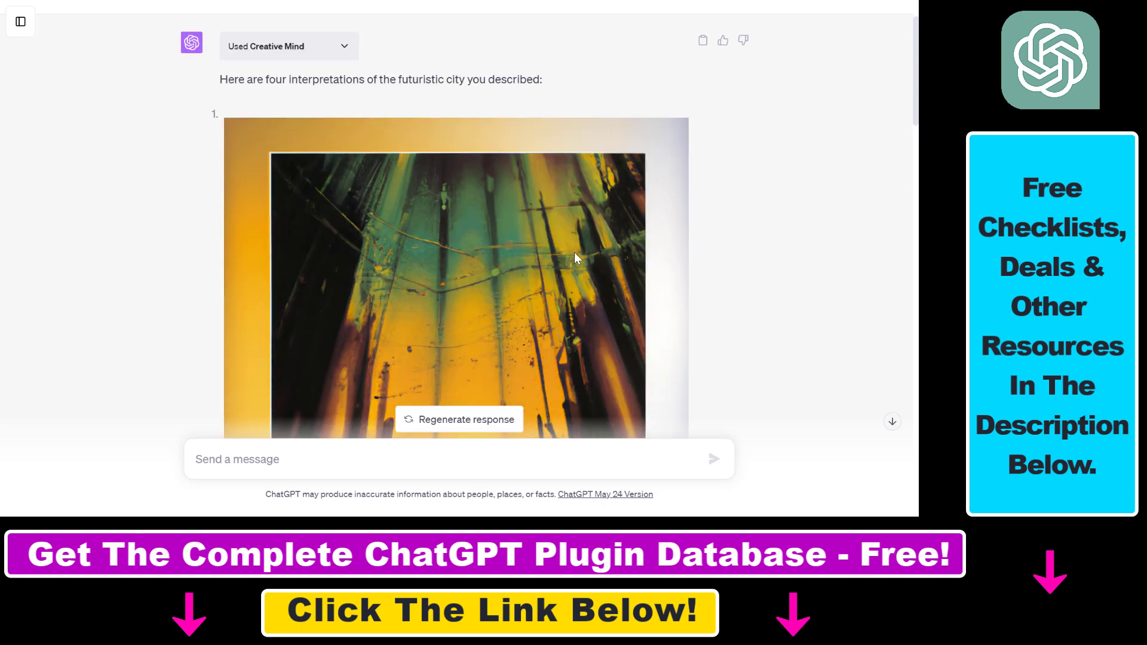
{"action": "scroll", "coordinate": [501, 296], "scroll_direction": "down", "scroll_amount": 10}
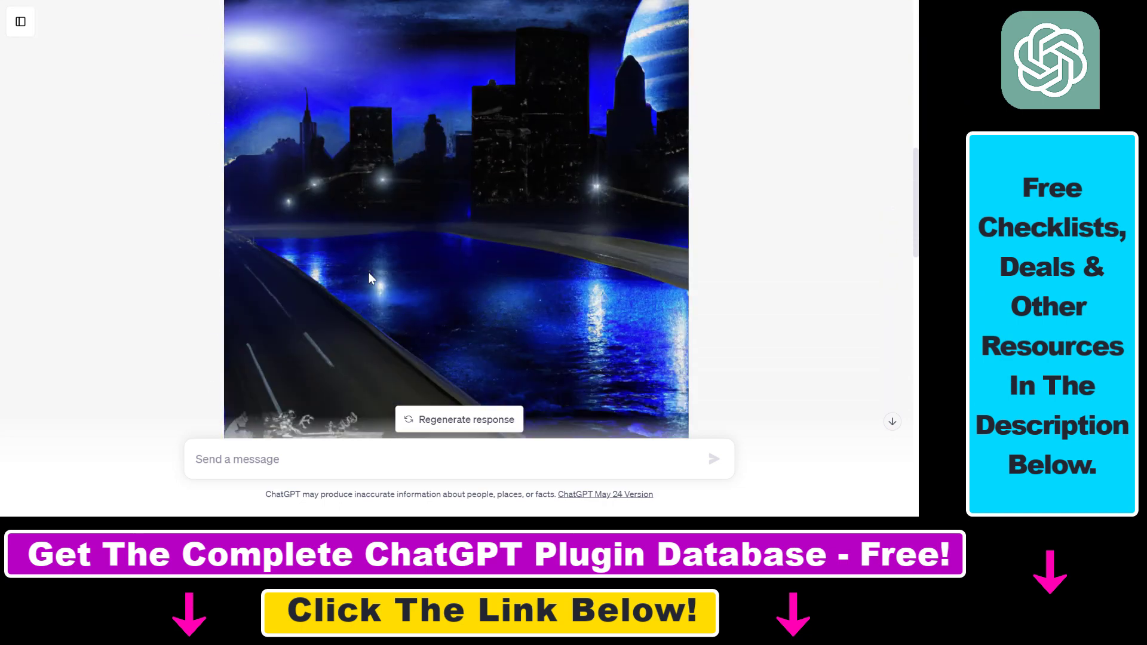
{"action": "scroll", "coordinate": [494, 201], "scroll_direction": "down", "scroll_amount": 6}
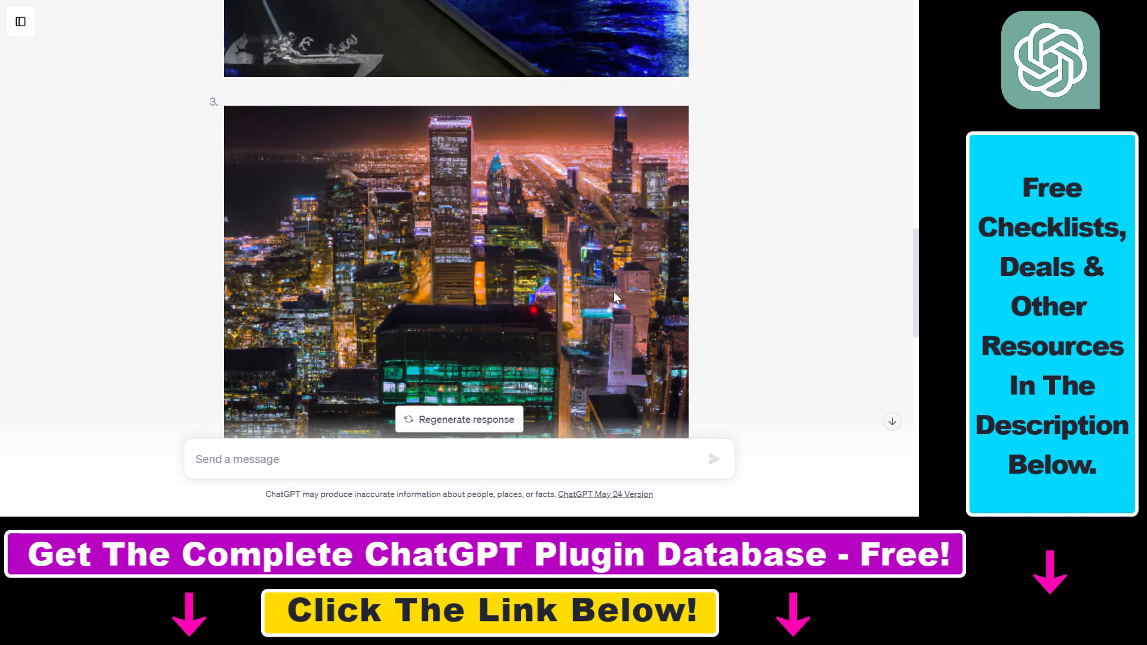
{"action": "scroll", "coordinate": [614, 295], "scroll_direction": "down", "scroll_amount": 2}
{"action": "scroll", "coordinate": [561, 195], "scroll_direction": "down", "scroll_amount": 8}
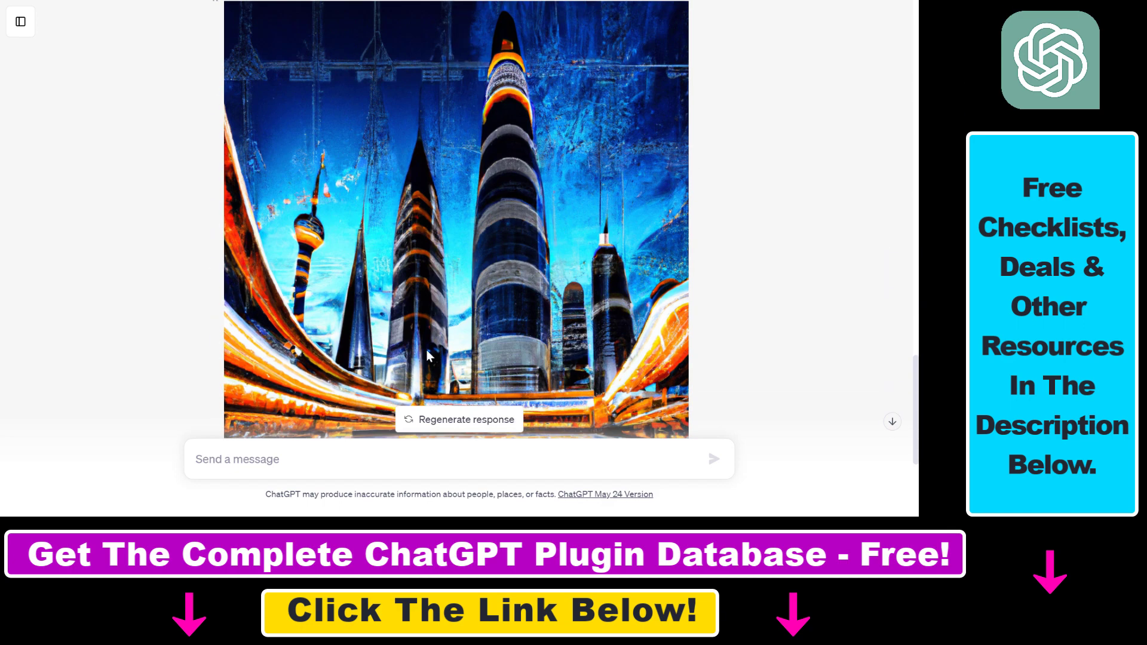
{"action": "scroll", "coordinate": [426, 350], "scroll_direction": "up", "scroll_amount": 15}
{"action": "scroll", "coordinate": [442, 263], "scroll_direction": "up", "scroll_amount": 7}
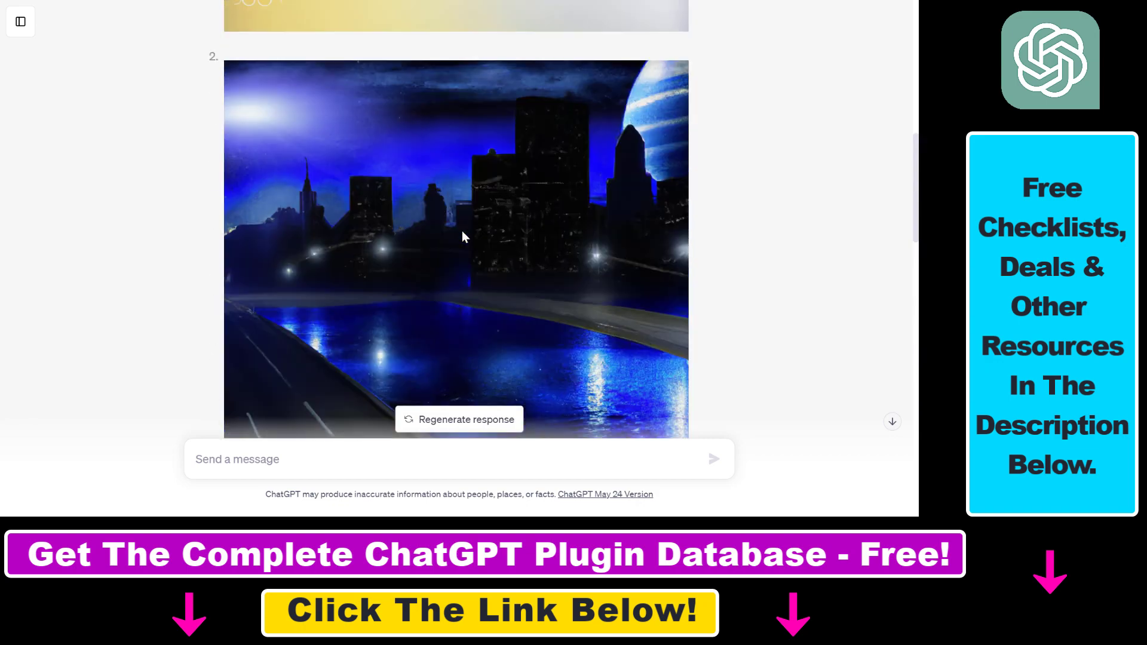
{"action": "scroll", "coordinate": [493, 267], "scroll_direction": "down", "scroll_amount": 20}
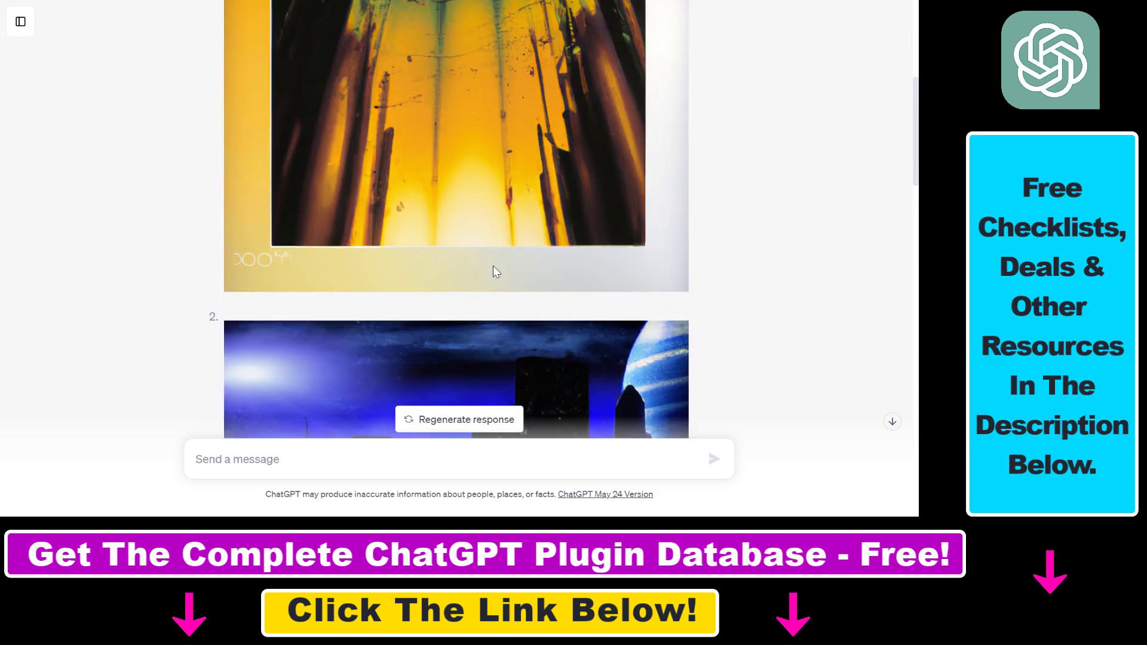
{"action": "scroll", "coordinate": [292, 199], "scroll_direction": "up", "scroll_amount": 15}
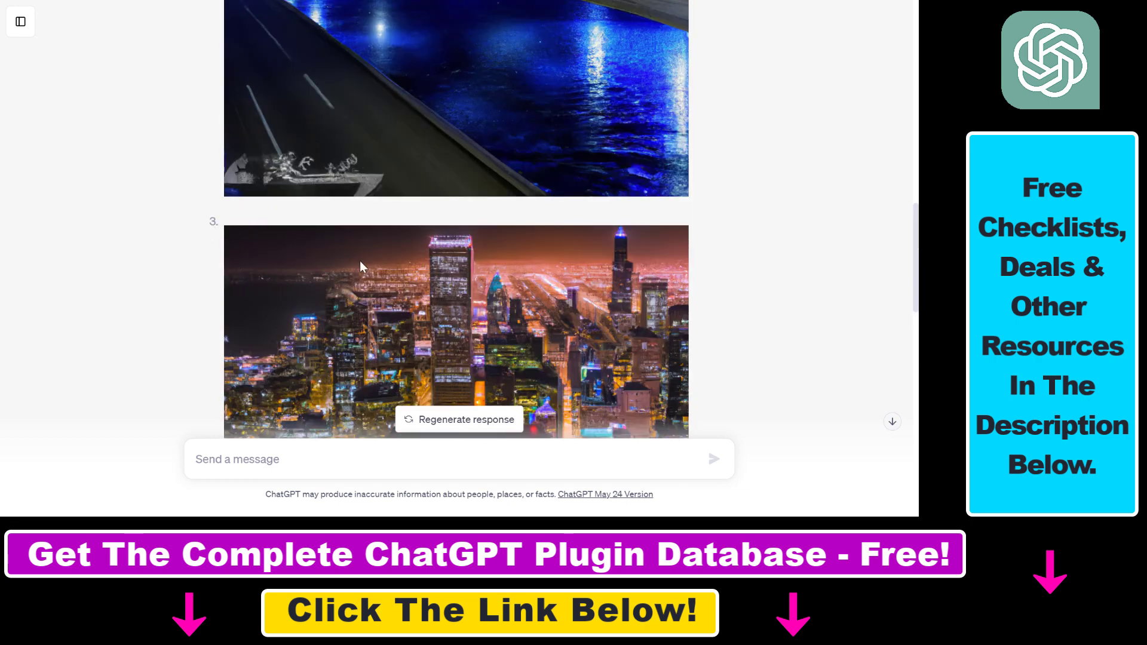
{"action": "scroll", "coordinate": [360, 260], "scroll_direction": "up", "scroll_amount": 12}
{"action": "scroll", "coordinate": [428, 275], "scroll_direction": "up", "scroll_amount": 3}
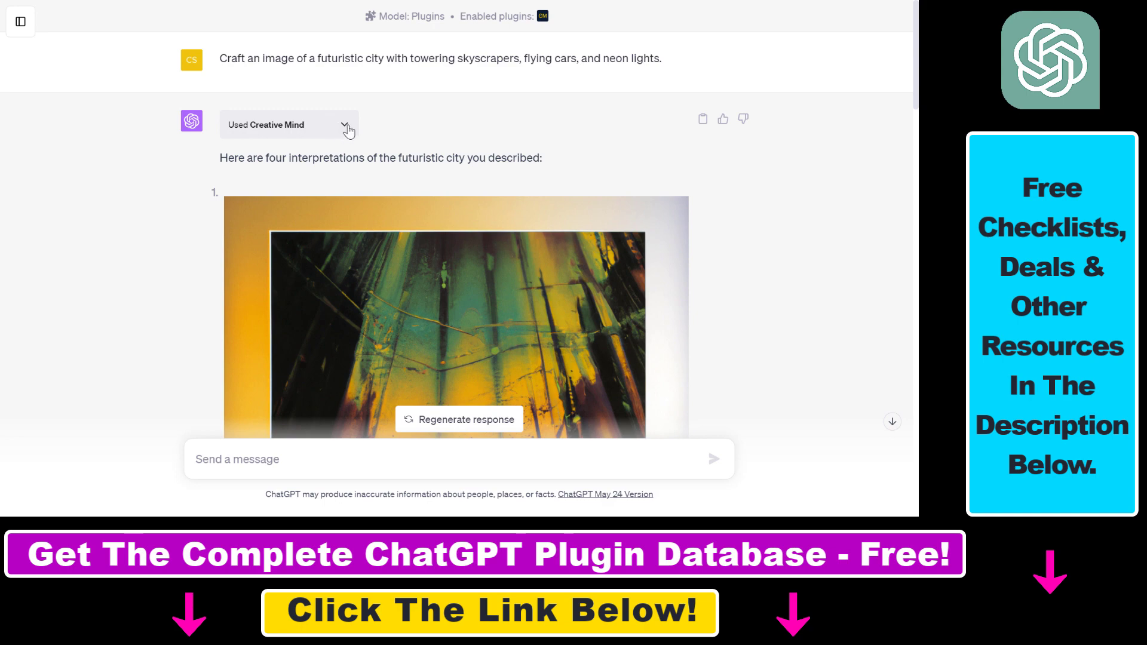
{"action": "scroll", "coordinate": [382, 246], "scroll_direction": "down", "scroll_amount": 20}
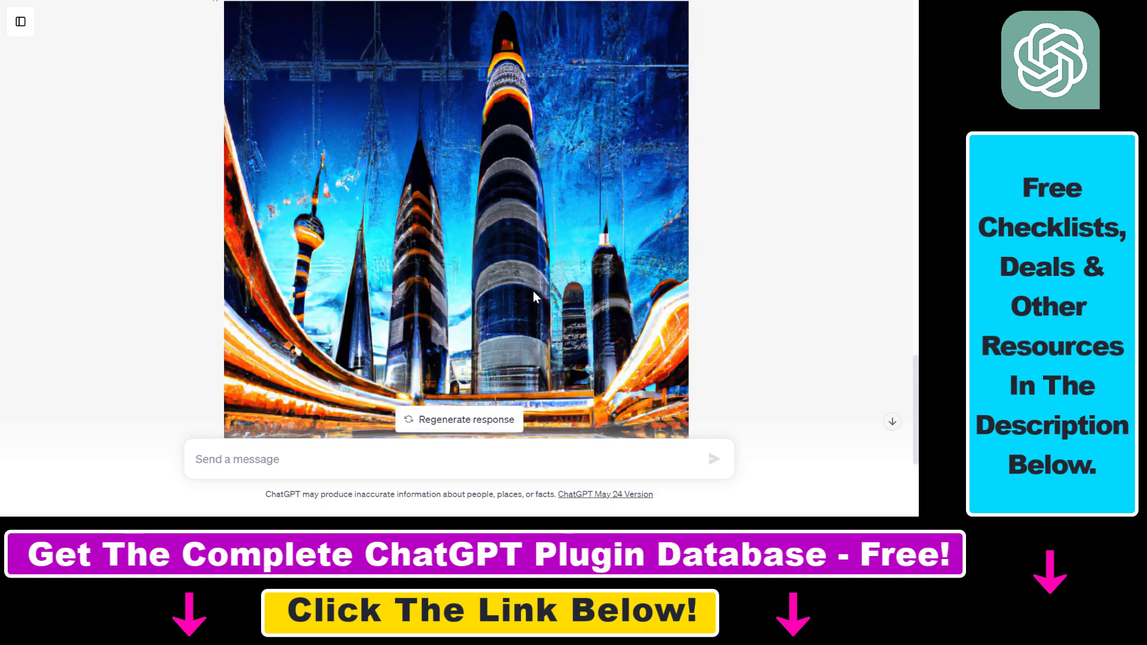
{"action": "scroll", "coordinate": [533, 291], "scroll_direction": "up", "scroll_amount": 20}
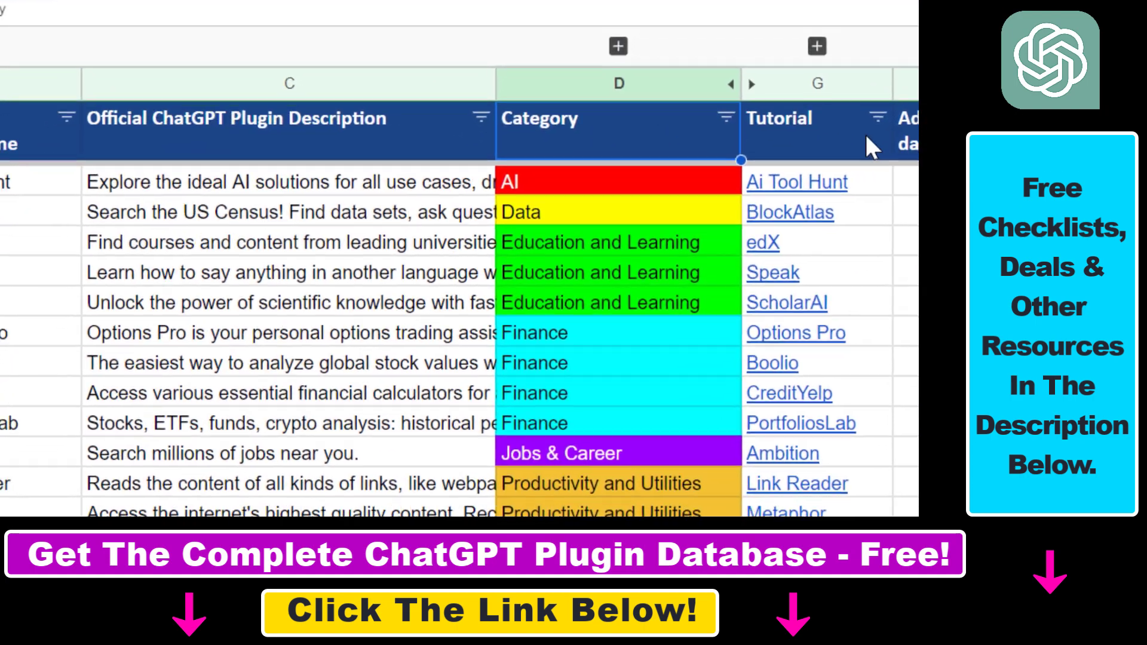
{"action": "left_click", "coordinate": [610, 190]}
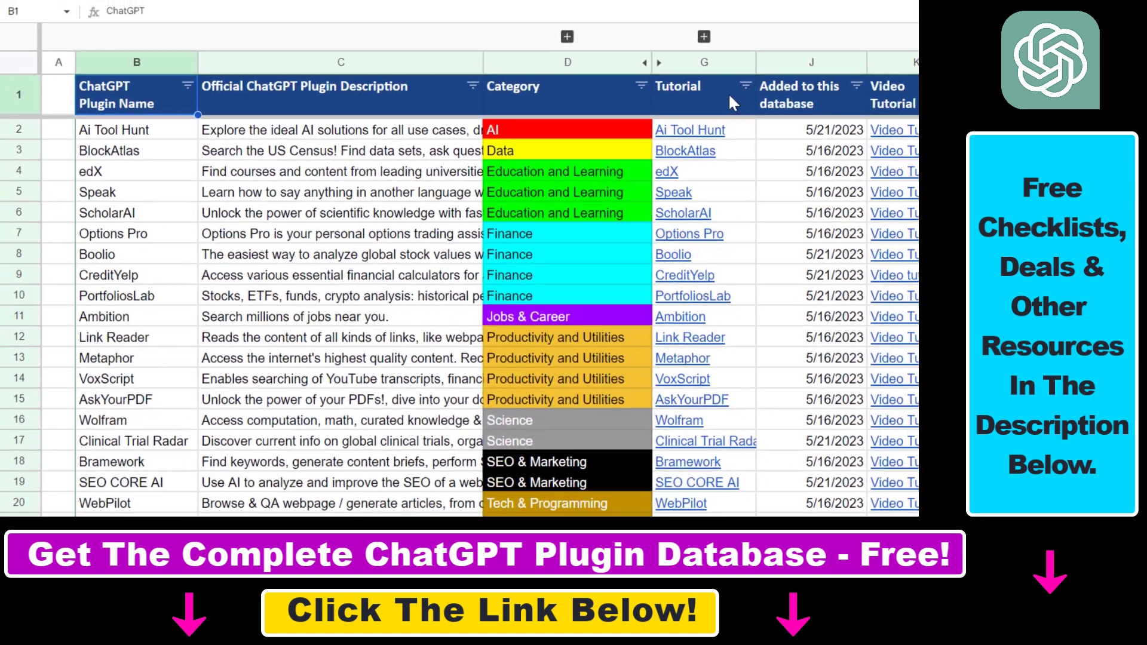
{"action": "left_click", "coordinate": [797, 94]}
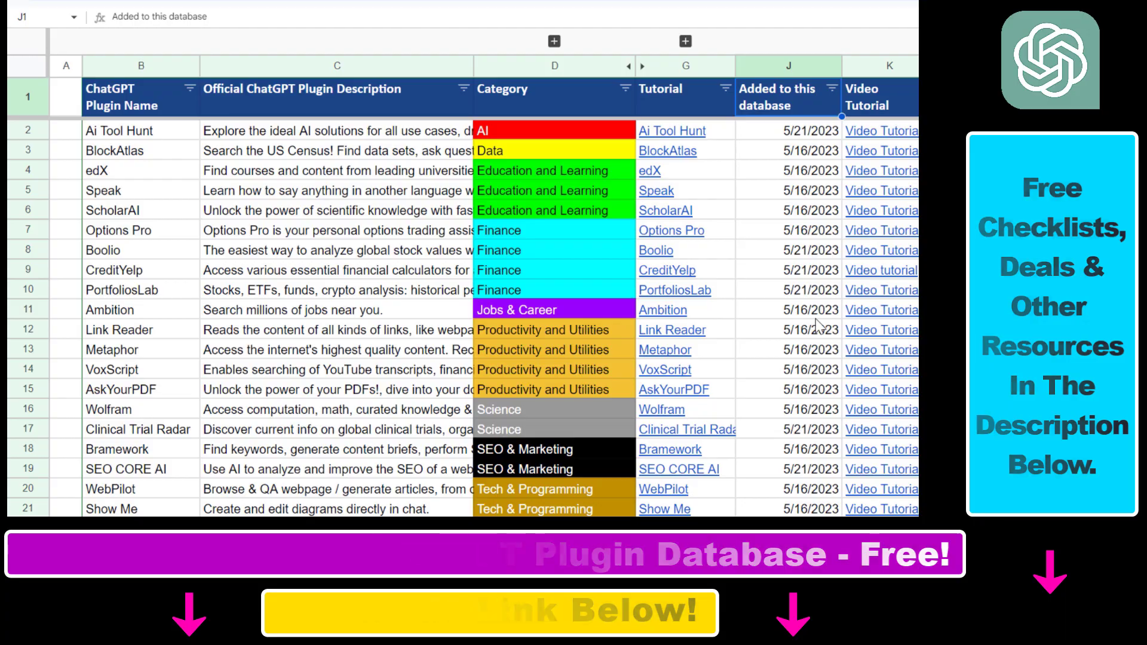